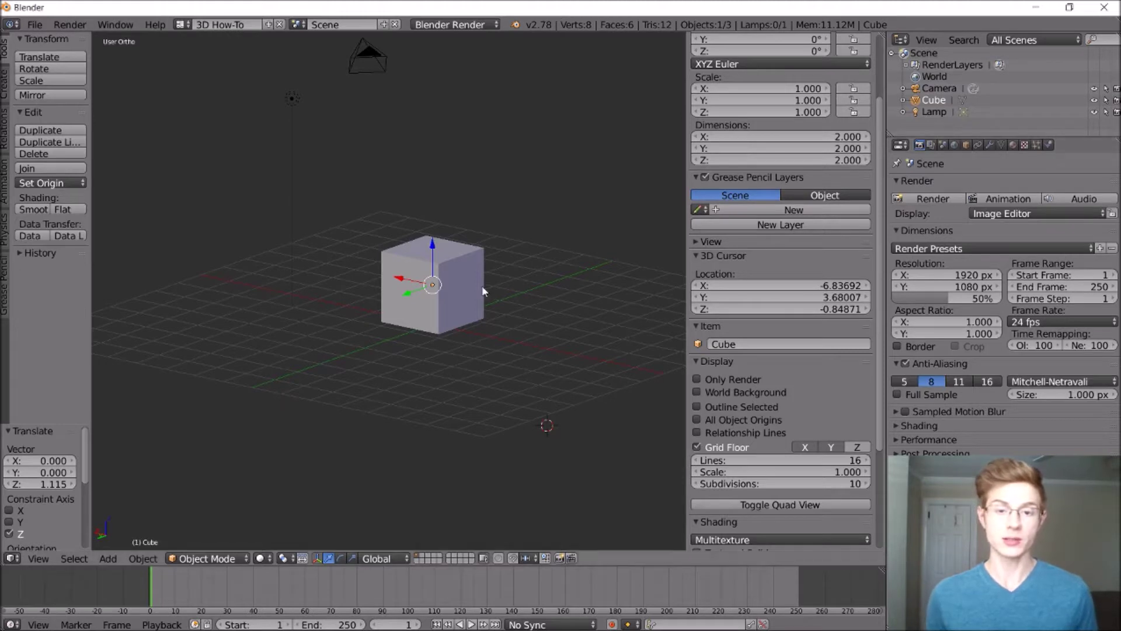
Step: Delete the default cube and add an Ico Sphere mesh in its place
key("x")
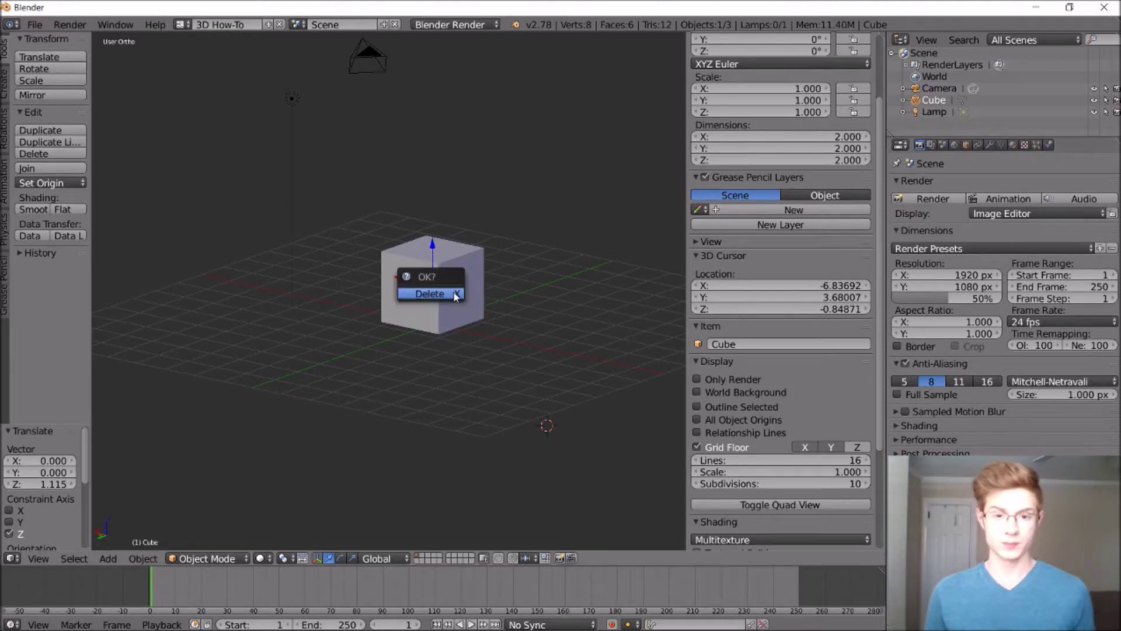
left_click(458, 294)
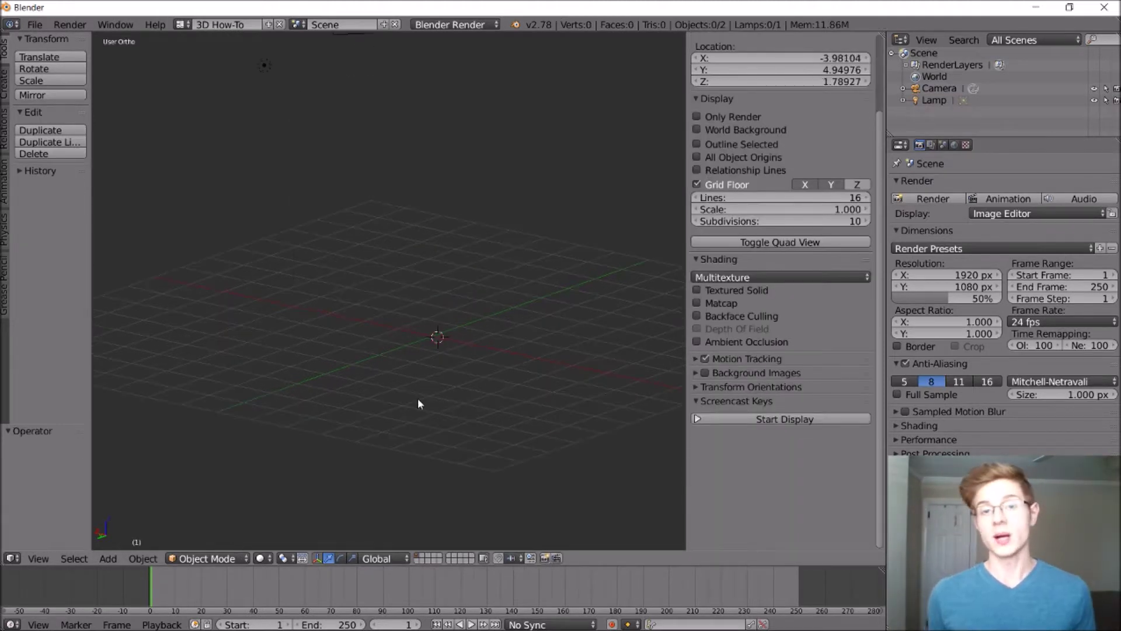
left_click(116, 558)
mouse_move(129, 546)
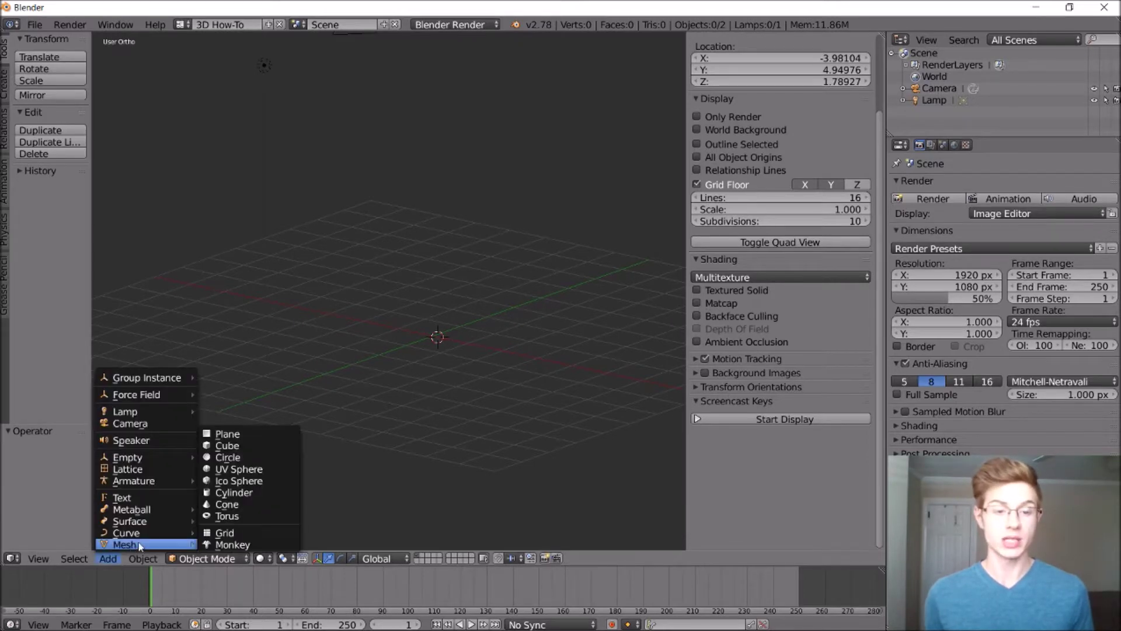
left_click(239, 476)
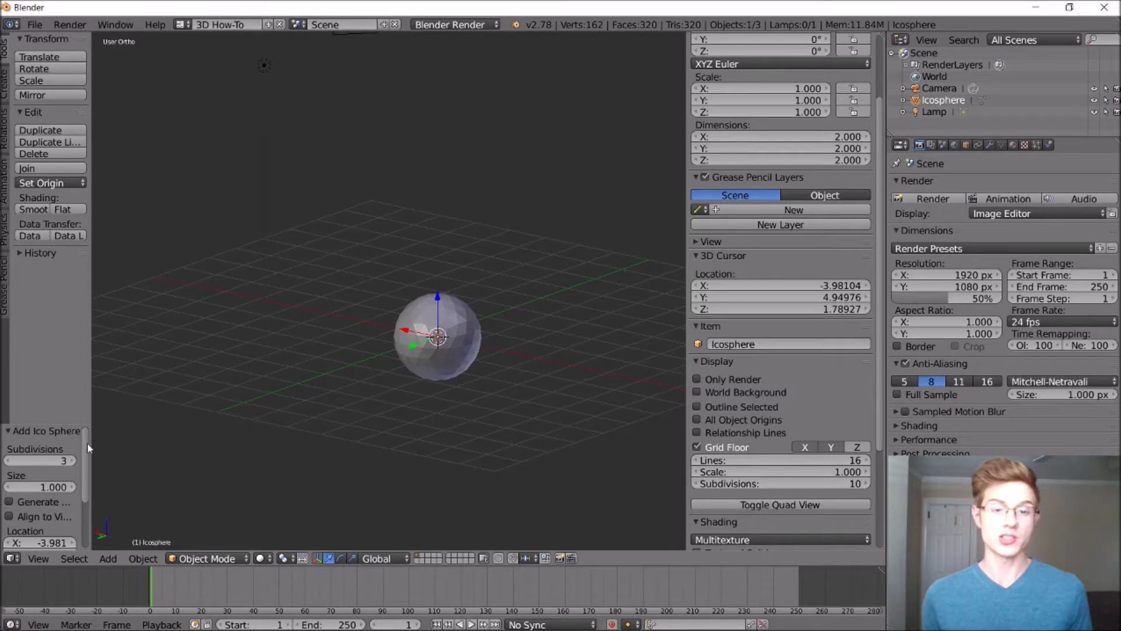
Step: Move the ico sphere up along the Z axis, then lower it slightly by about 0.318
key("g")
key("z")
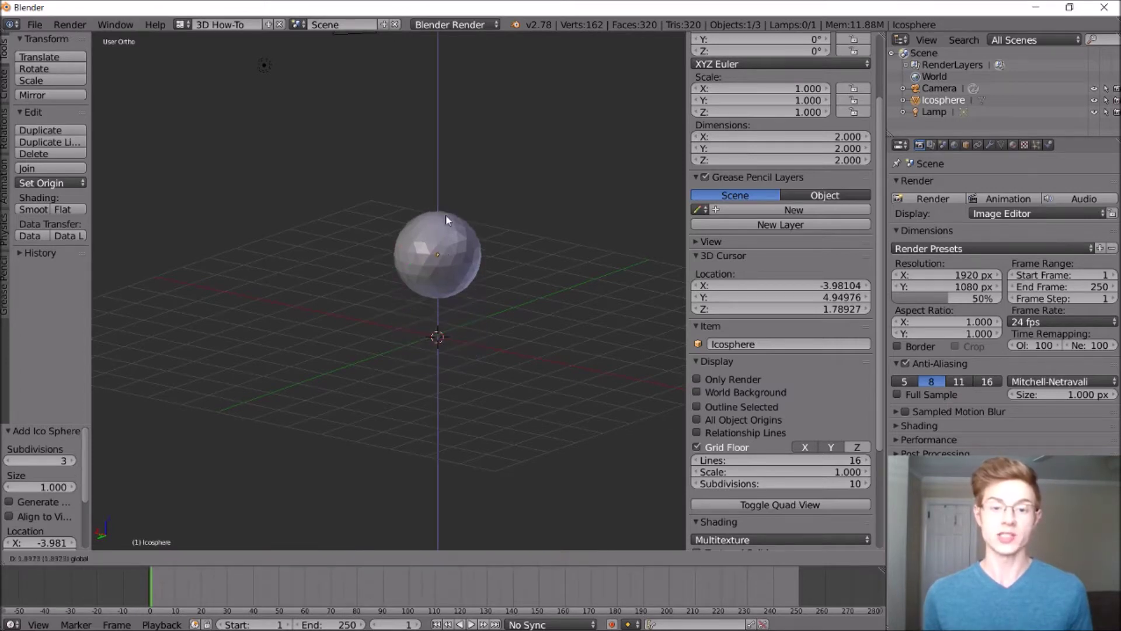
left_click(446, 215)
key("g")
key("z")
left_click(432, 229)
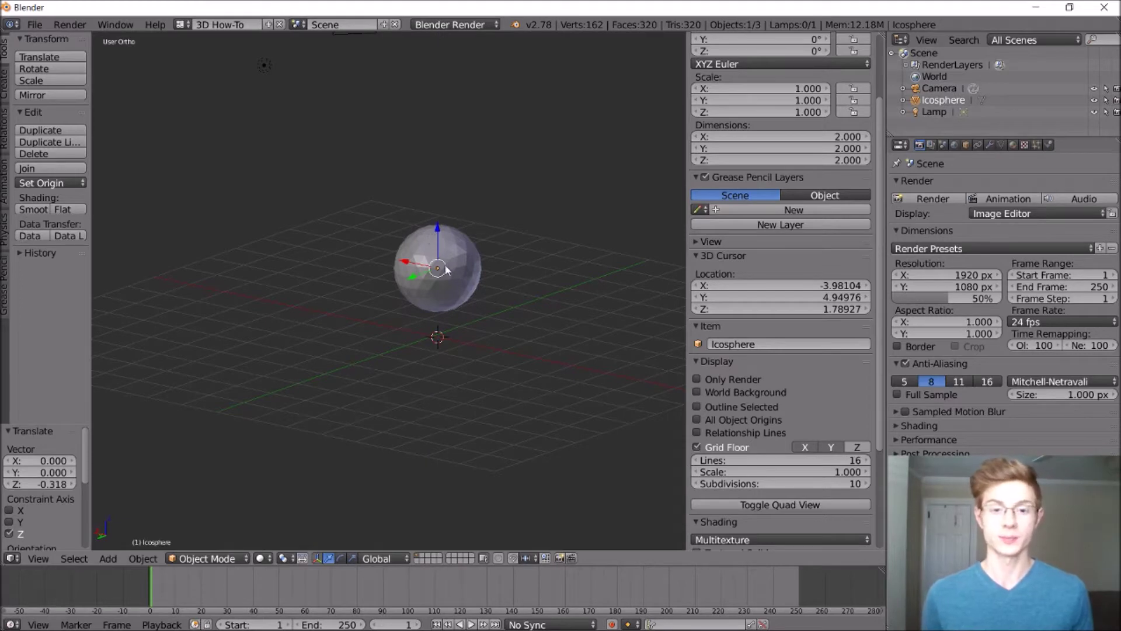
Step: Put the ico sphere into Edit Mode and deselect all of its geometry
scroll(445, 275, "up", 6)
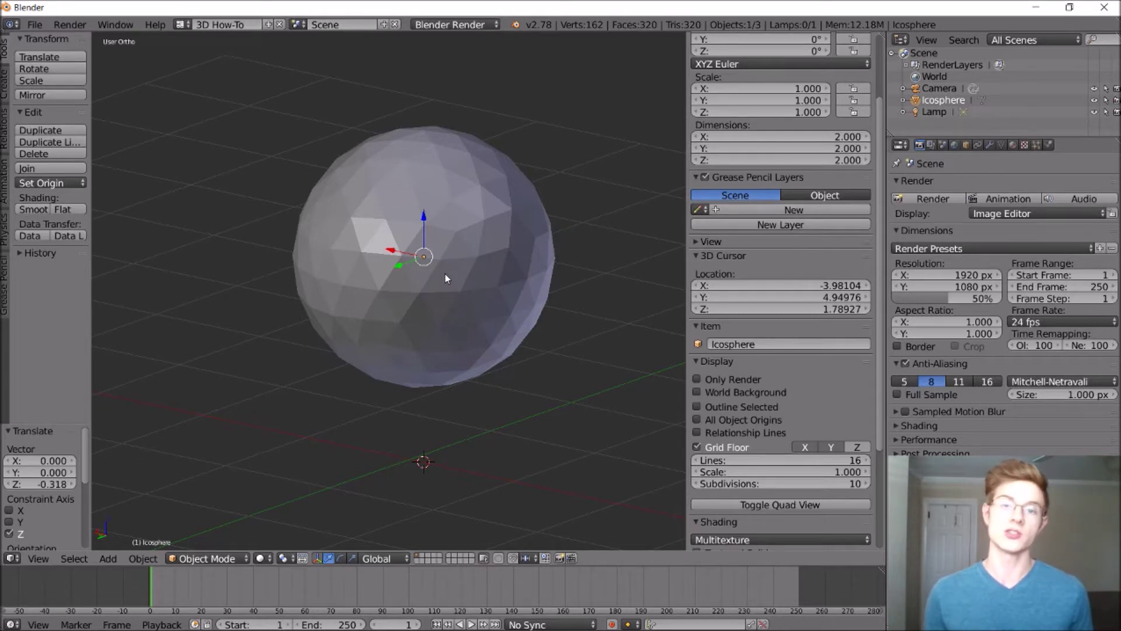
left_click(347, 479)
left_click(191, 559)
left_click(201, 544)
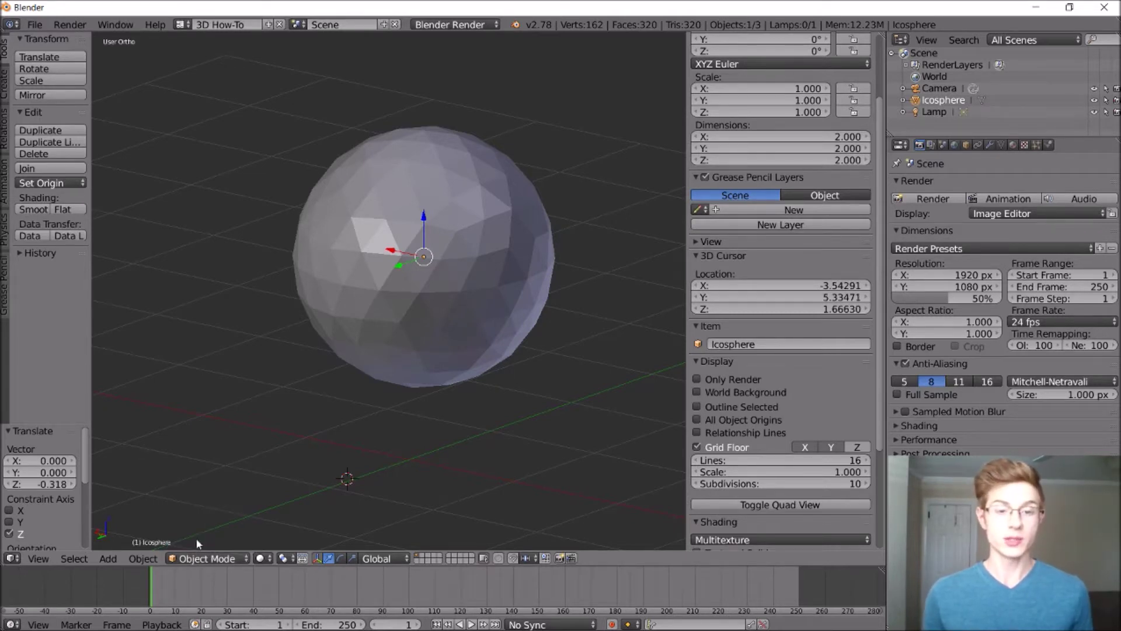
left_click(199, 558)
left_click(204, 531)
key("a")
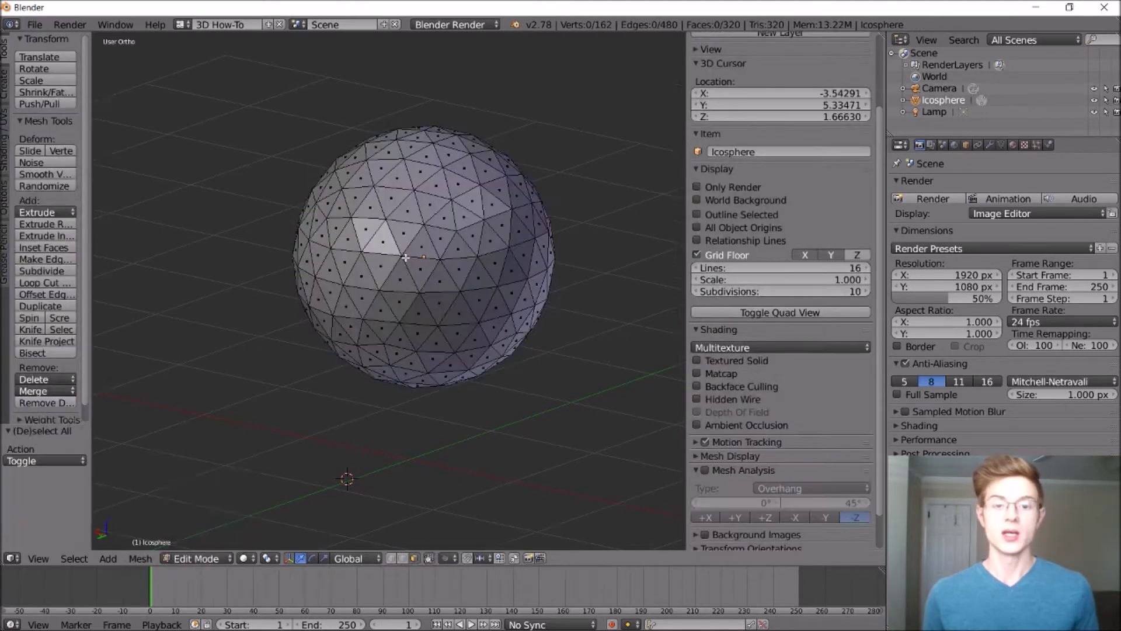
Step: Select six adjoining triangular faces that form a hexagon near the middle of the sphere's visible side
right_click(420, 269)
right_click(419, 269, "shift")
right_click(419, 244, "shift")
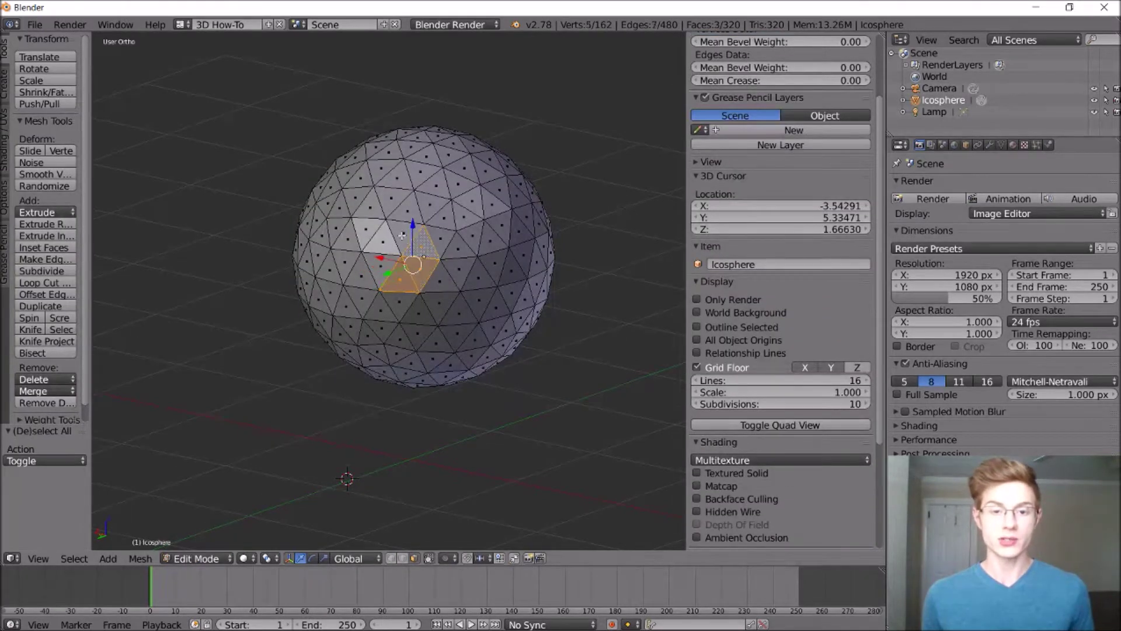
right_click(398, 232, "shift")
right_click(381, 243, "shift")
right_click(387, 266, "shift")
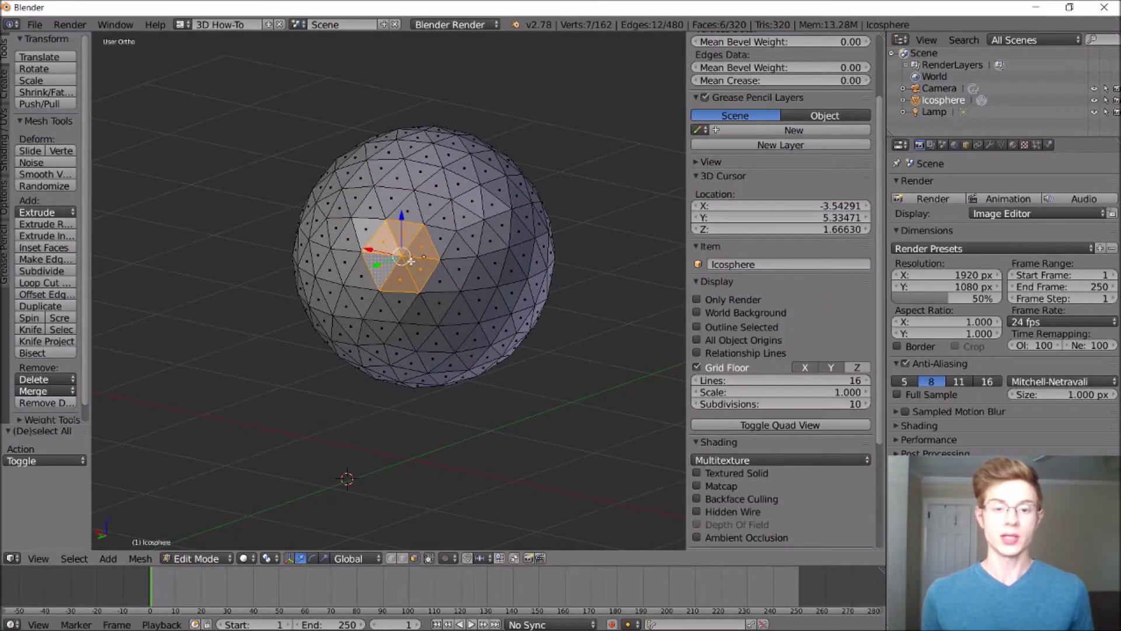
Step: Inset the selected hexagon twice, first by about 0.099 and then by about 0.041
scroll(409, 260, "up", 3)
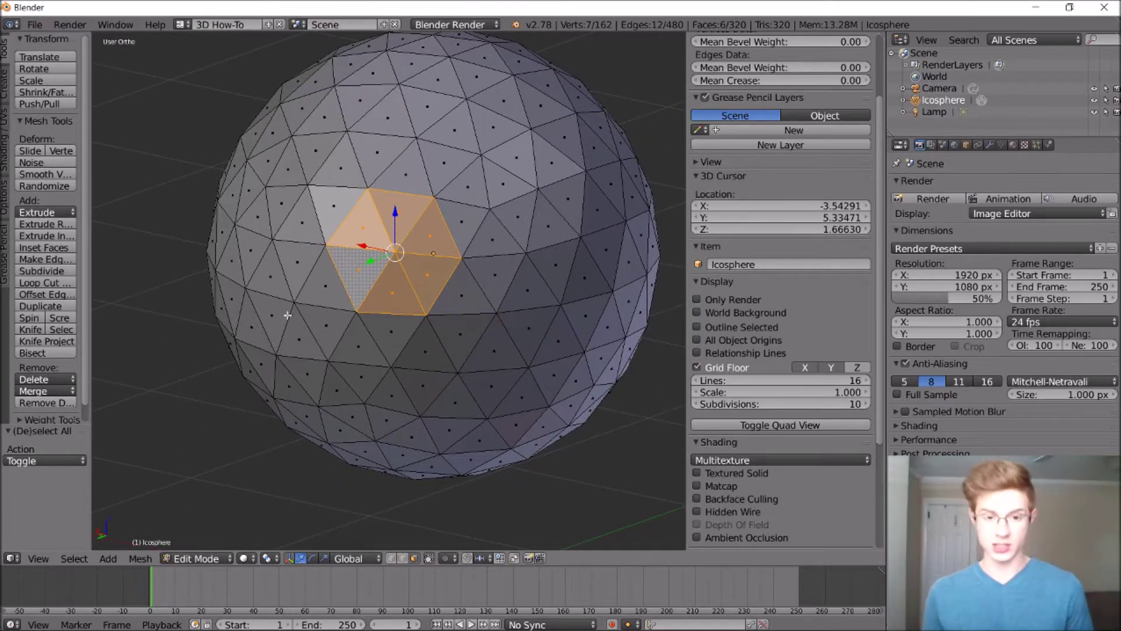
key("i")
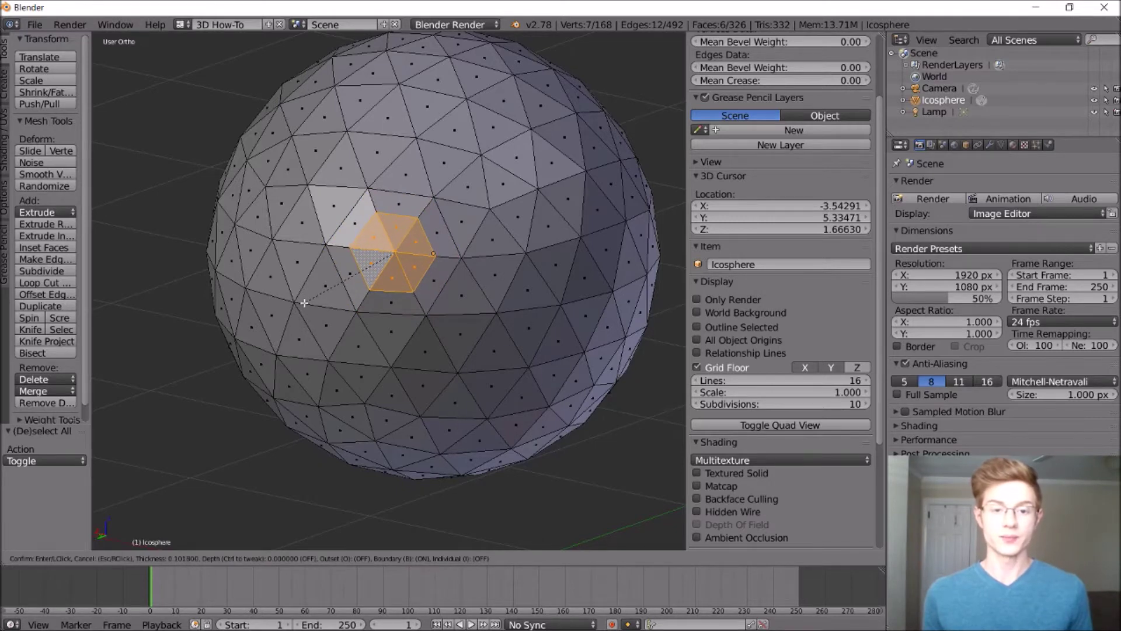
left_click(304, 304)
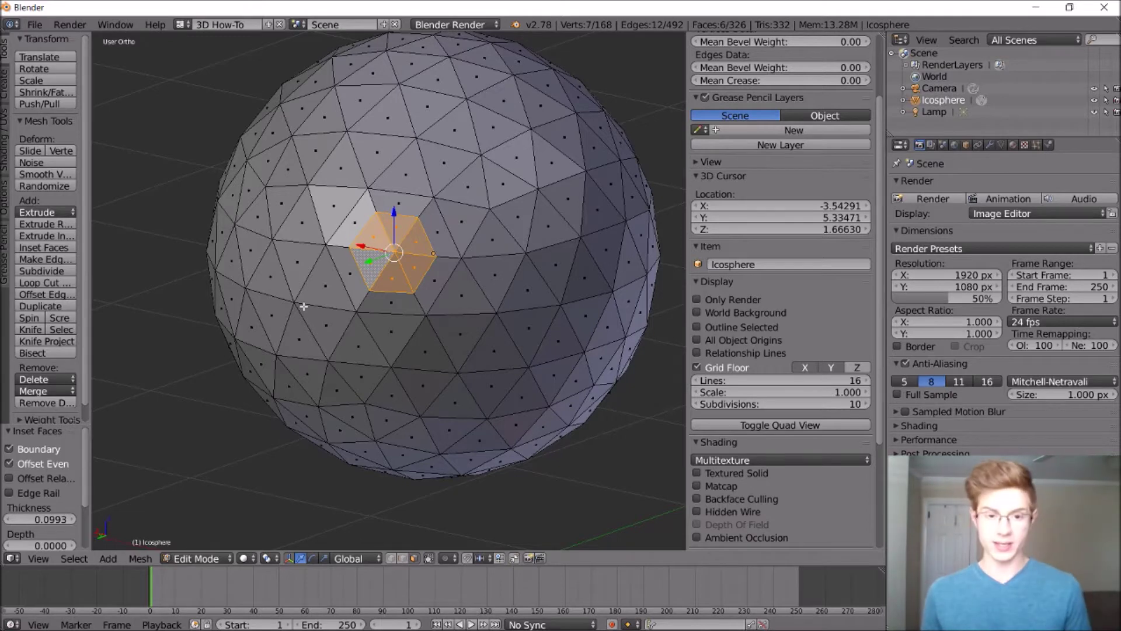
key("i")
left_click(310, 303)
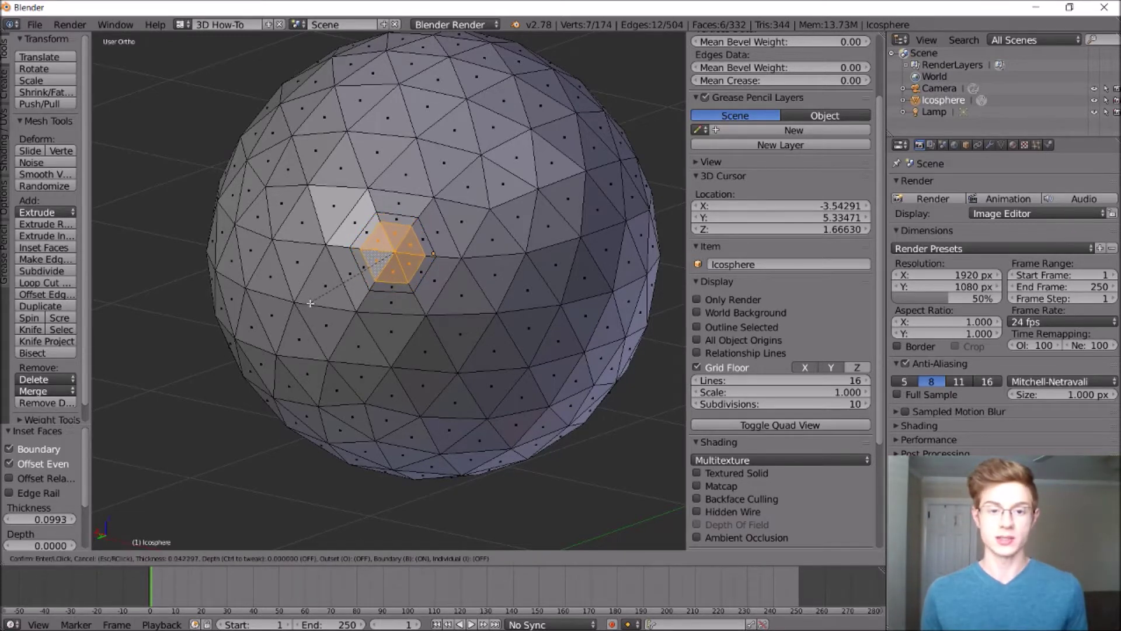
Step: Deselect everything, then select the ring of six narrow faces between the hexagon's two insets
scroll(386, 270, "up", 4)
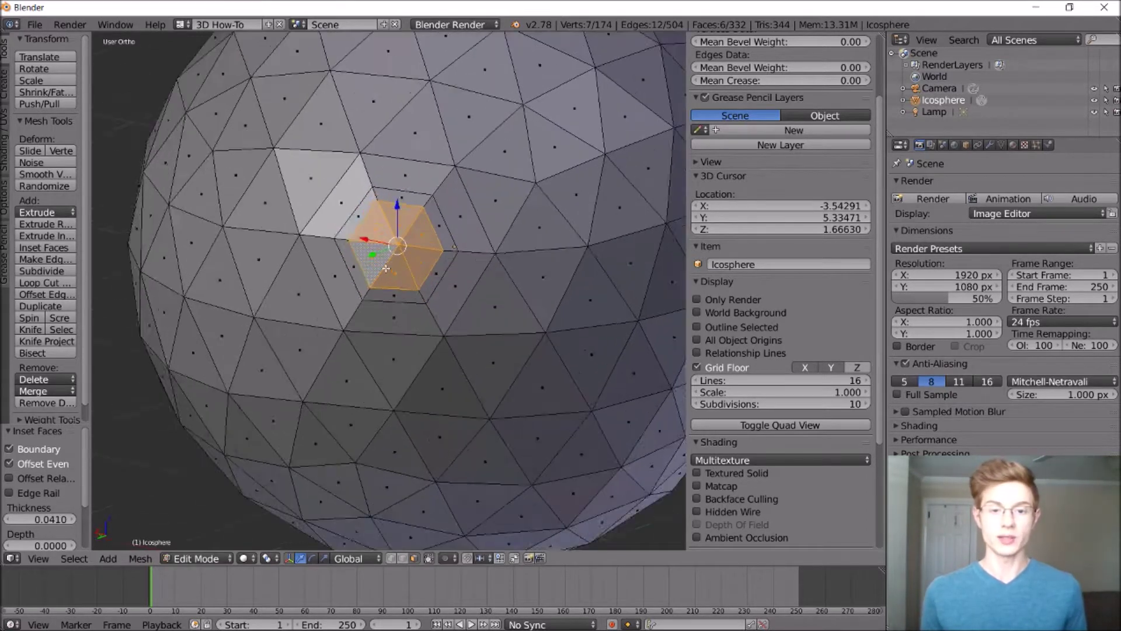
key("a")
middle_click_drag(390, 269, 392, 179)
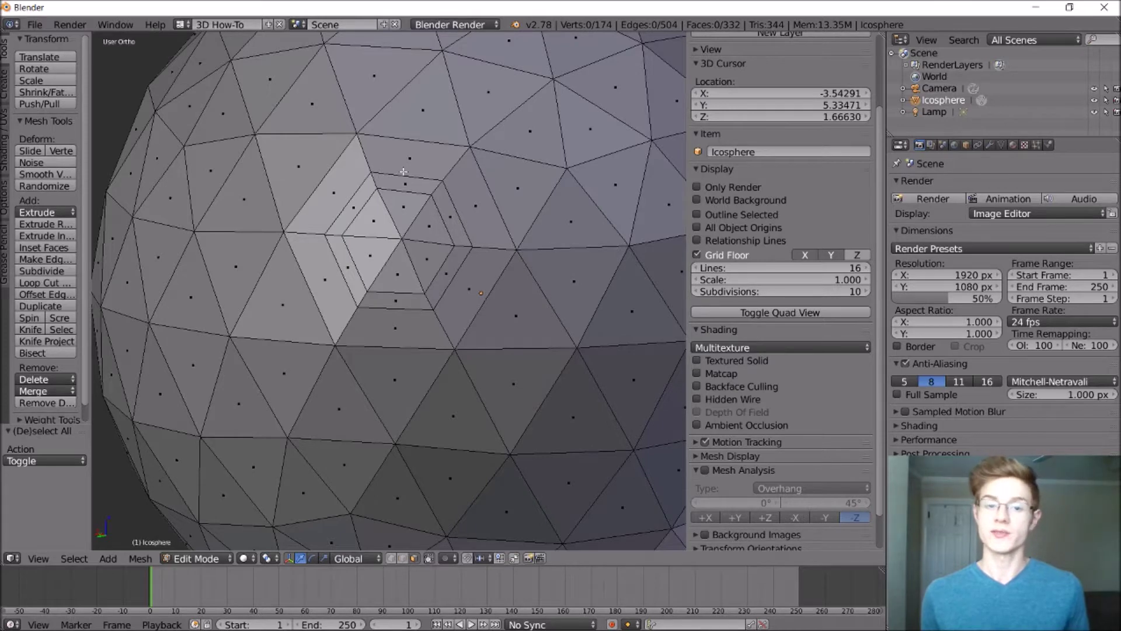
right_click(397, 300)
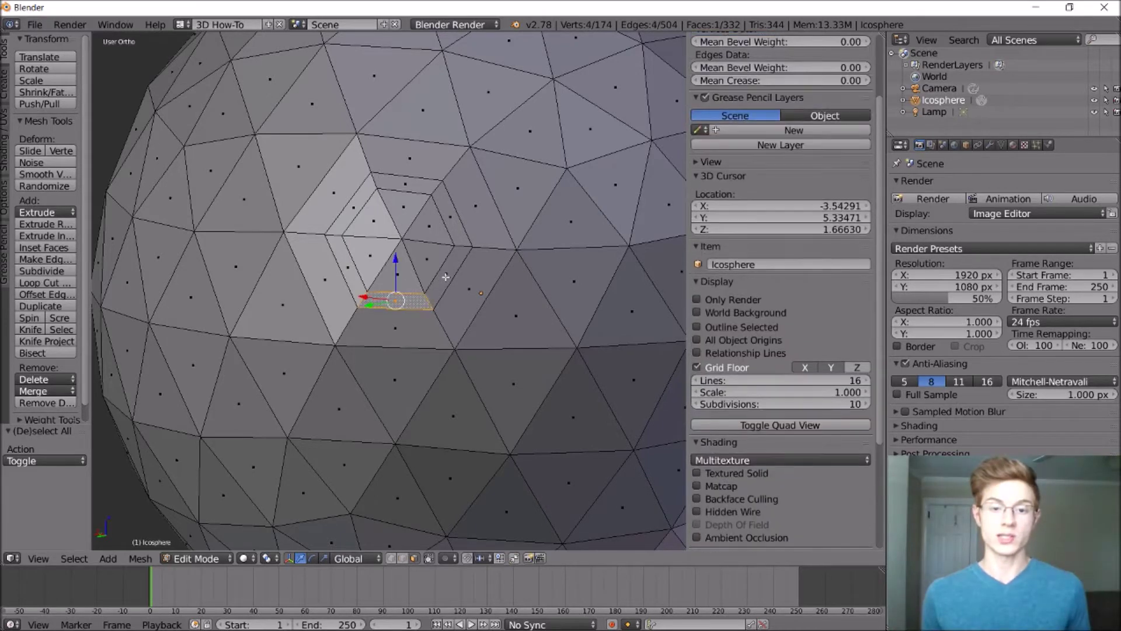
right_click(446, 277, "shift")
right_click(459, 225, "shift")
right_click(422, 187, "shift")
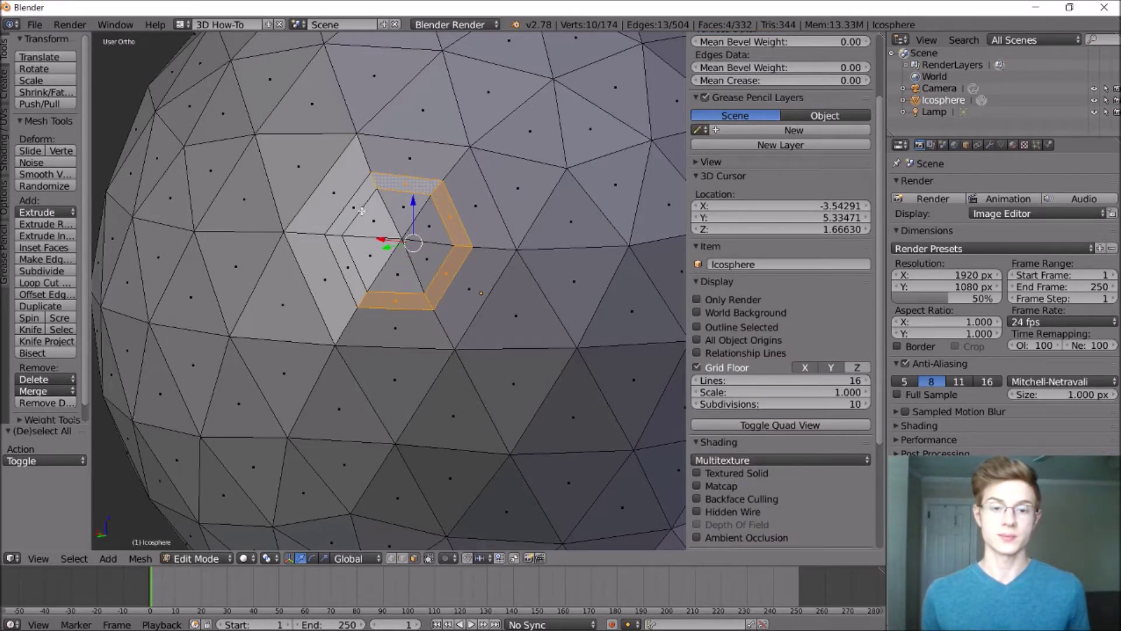
right_click(356, 220, "shift")
right_click(343, 266, "shift")
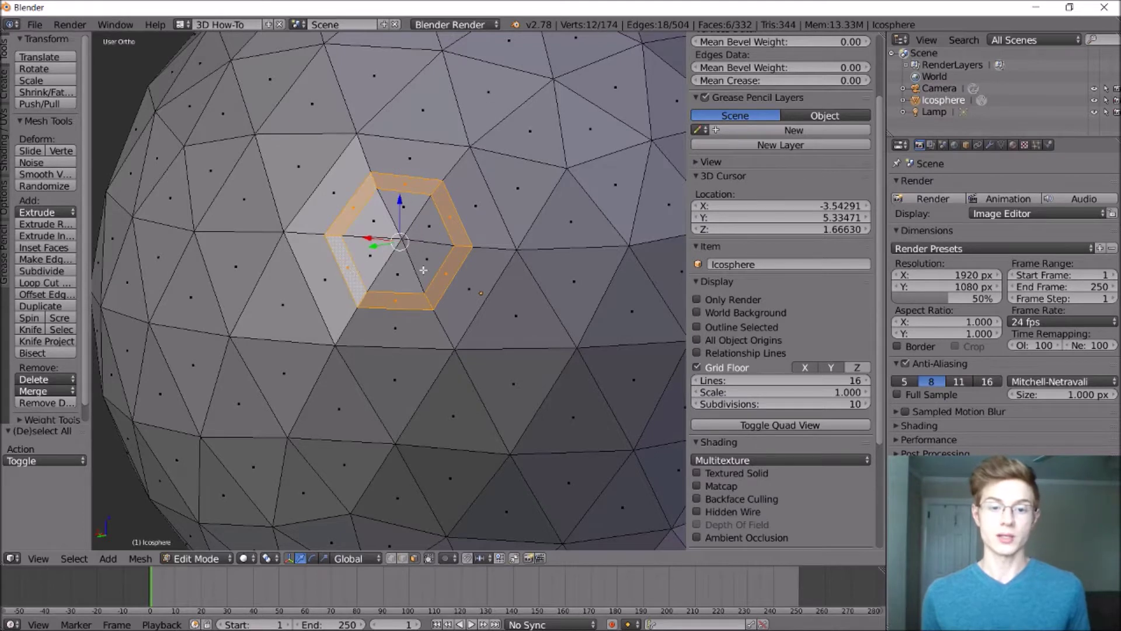
Step: Raise the first crater's rim by moving the selected ring outward about 0.086 along Y and adjusting it along X
middle_click_drag(423, 269, 391, 253)
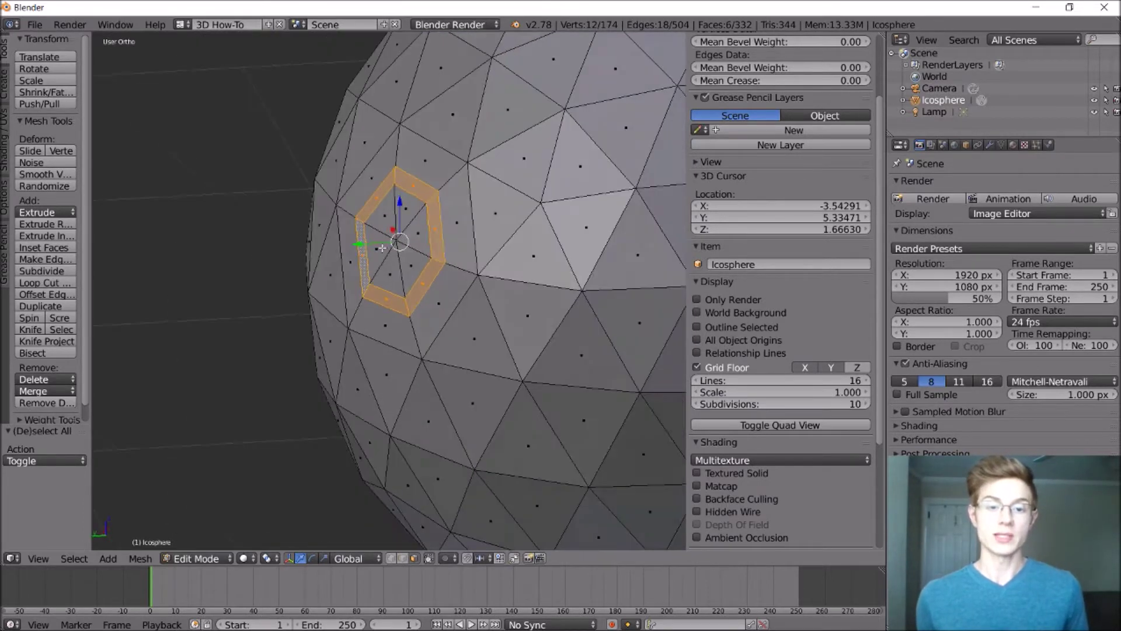
left_click_drag(378, 244, 346, 247)
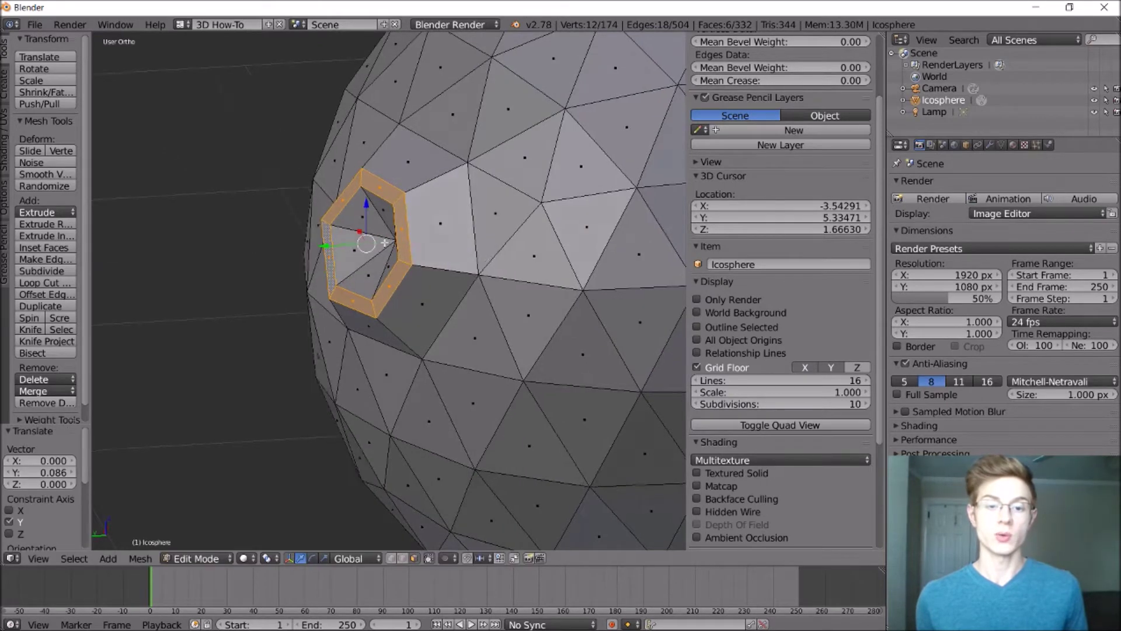
mouse_move(348, 246)
middle_mouse_down()
mouse_move(491, 236)
mouse_move(336, 239)
middle_mouse_up()
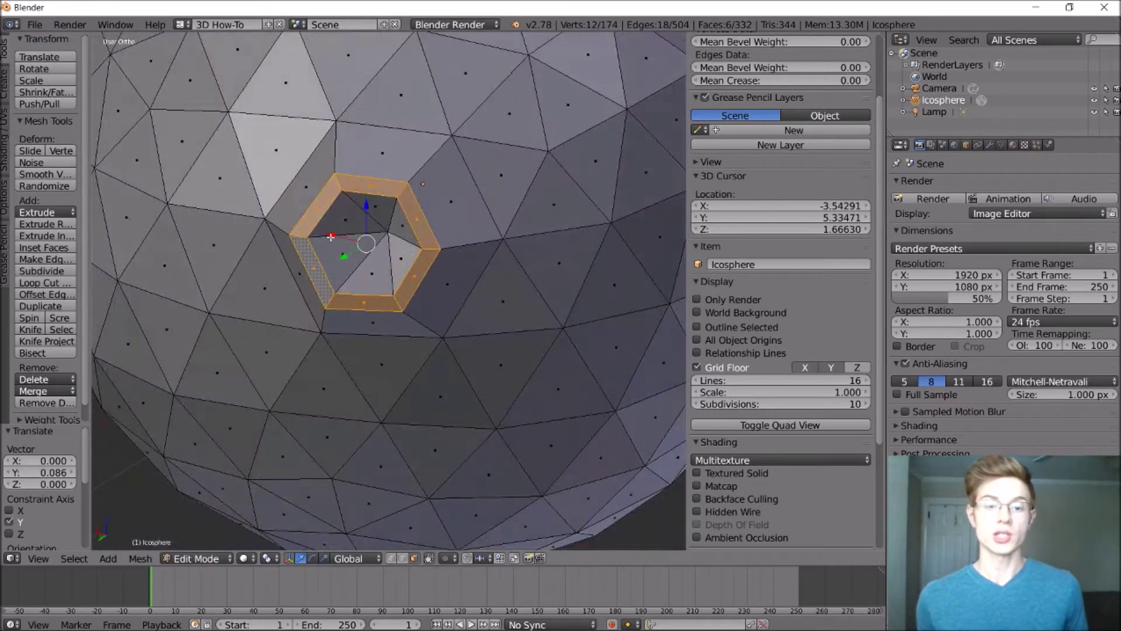
key("g")
key("x")
left_click_drag(338, 235, 381, 213)
middle_click_drag(393, 234, 353, 208)
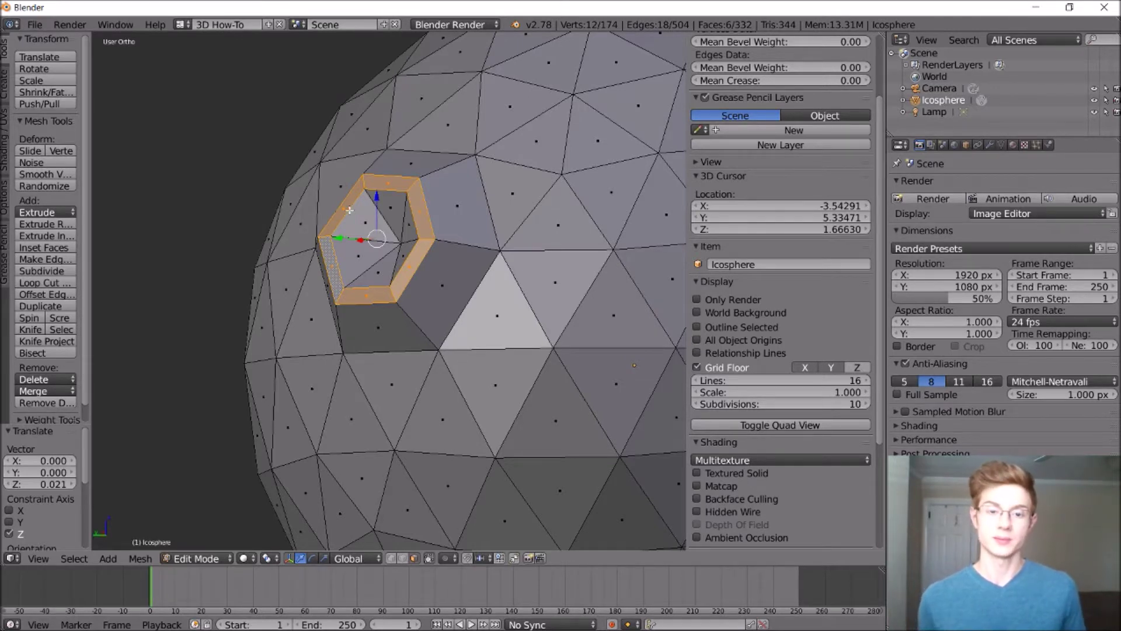
Step: Inset a second hexagon of faces on the sphere twice and select the ring between its insets
scroll(349, 211, "down", 3)
key("i")
left_click(606, 260)
key("i")
left_click(605, 261)
right_click(433, 255, "shift")
Step: Raise the second crater's rim by moving its ring about -0.206 along X and refining its position on that axis
key("g")
key("x")
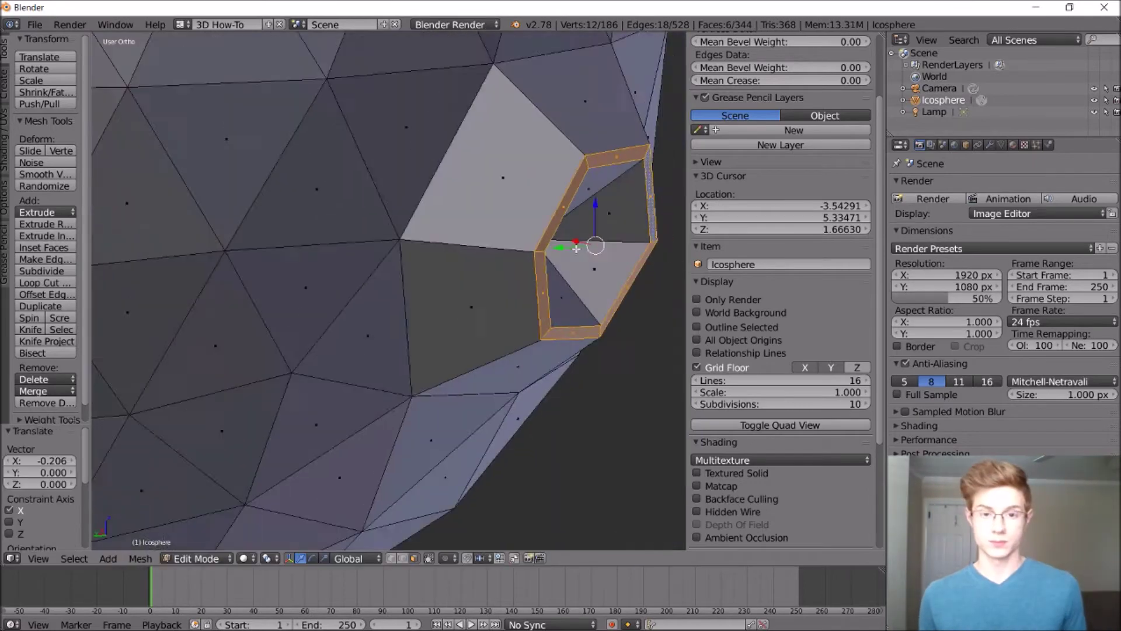
left_click(575, 249)
scroll(409, 292, "down", 4)
key("g")
key("x")
left_click(315, 483)
middle_click_drag(315, 483, 467, 350)
Step: Select a third hexagon of faces on the upper part of the sphere and inset it twice, first by about 0.201
right_click(522, 141)
right_click(509, 109, "shift")
key("i")
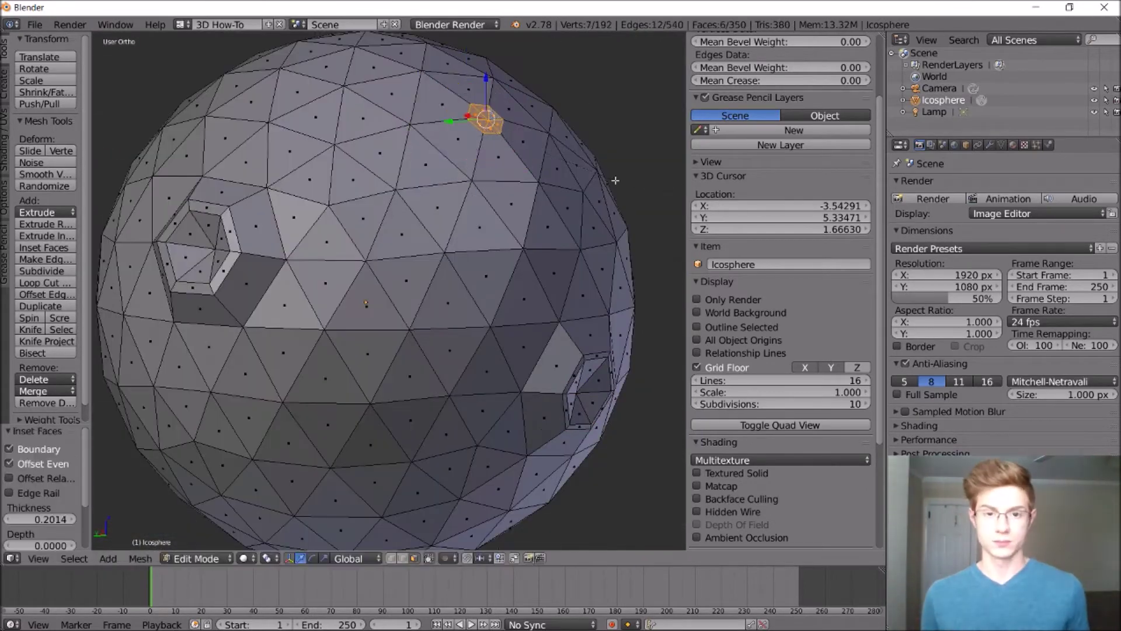
left_click(615, 180)
key("i")
left_click(615, 180)
Step: Select the third crater's ring and move it outward along Y and Z, about -0.029 along X and about 0.026 more along Y
right_click(443, 95, "shift")
key("g")
key("y")
key("g")
key("z")
key("g")
key("x")
key("g")
key("y")
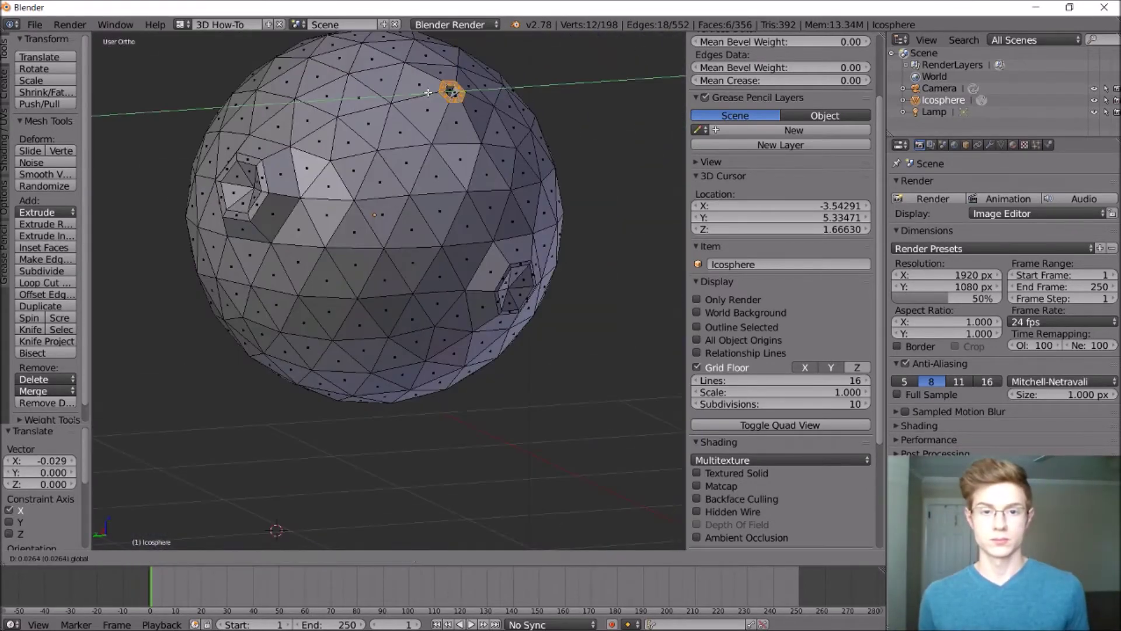
left_click(428, 92)
Step: Select a fourth hexagon of faces on the lower part of the sphere and inset it by about 0.134, then 0.056
scroll(428, 92, "up", 3)
key("a")
right_click(340, 200)
right_click(277, 229, "shift")
key("i")
left_click(502, 292)
key("i")
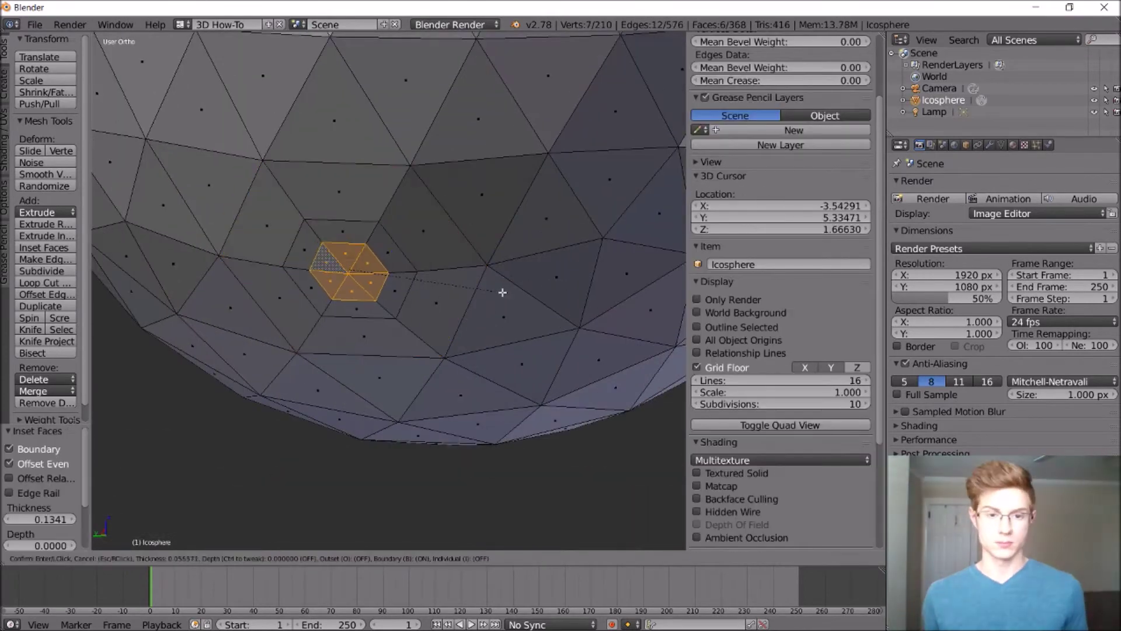
left_click(502, 292)
Step: Raise the fourth crater's rim by moving its ring along Y and Z, then deselect everything
middle_click_drag(502, 292, 516, 388)
key("g")
key("y")
key("g")
key("z")
key("a")
scroll(597, 118, "down", 4)
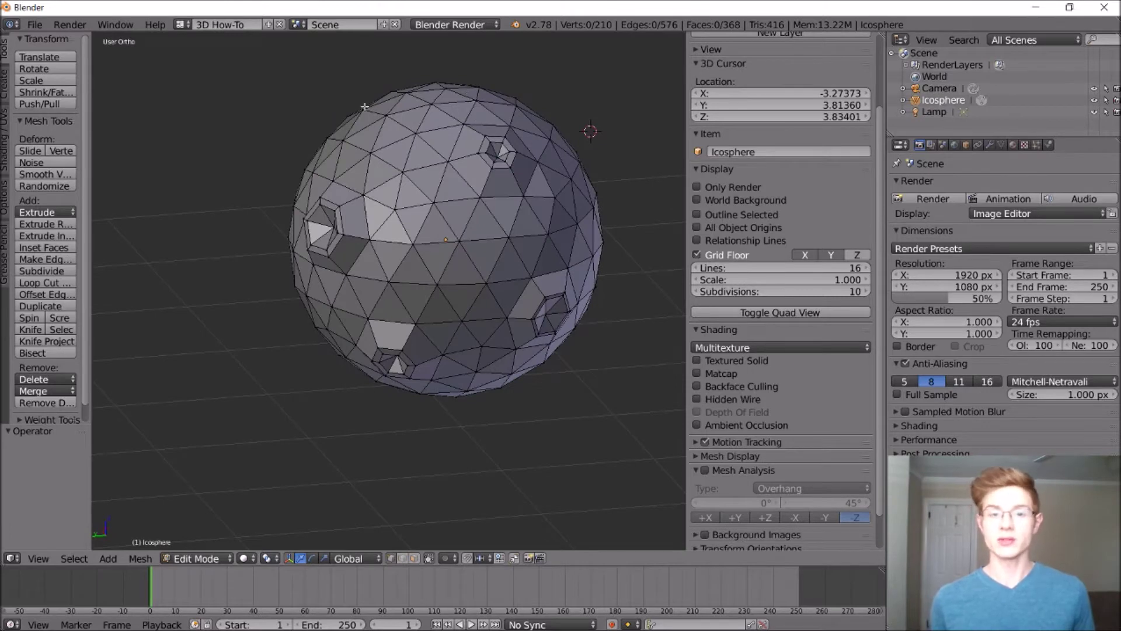
Step: Pull a single vertex on the sphere's upper edge outward about 0.092 along Y, then deselect it
right_click(390, 116)
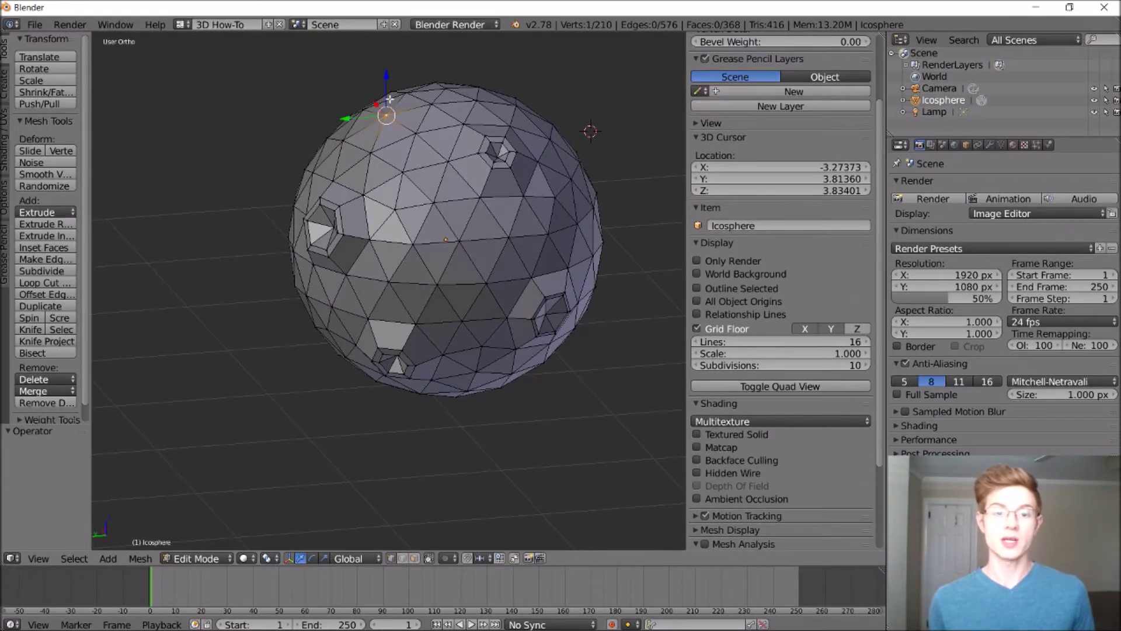
left_click_drag(386, 99, 354, 108)
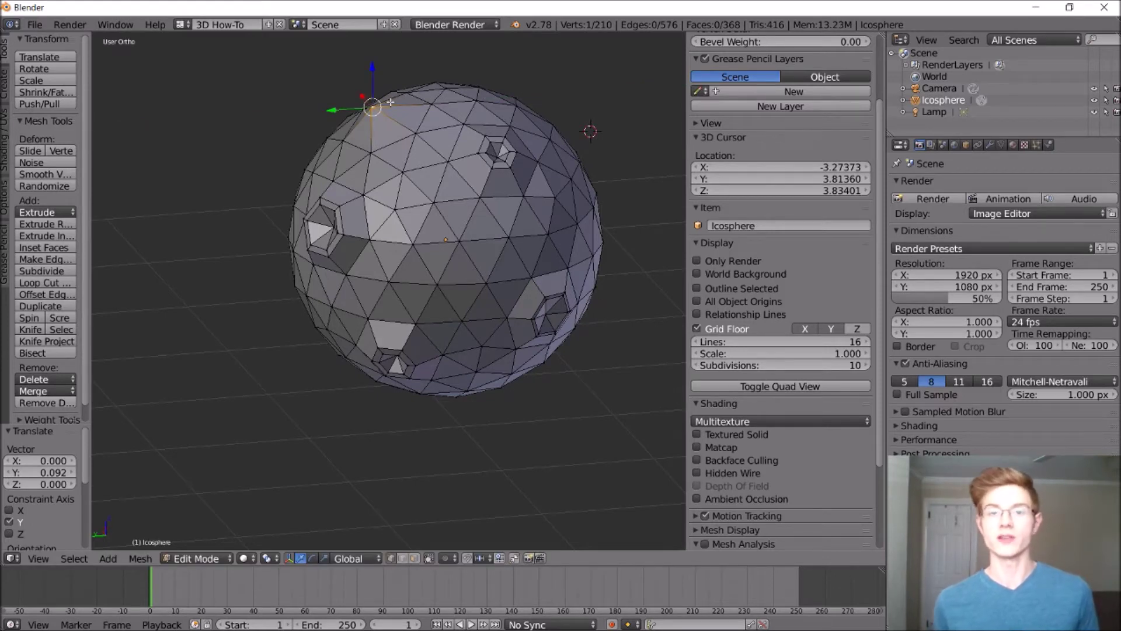
key("a")
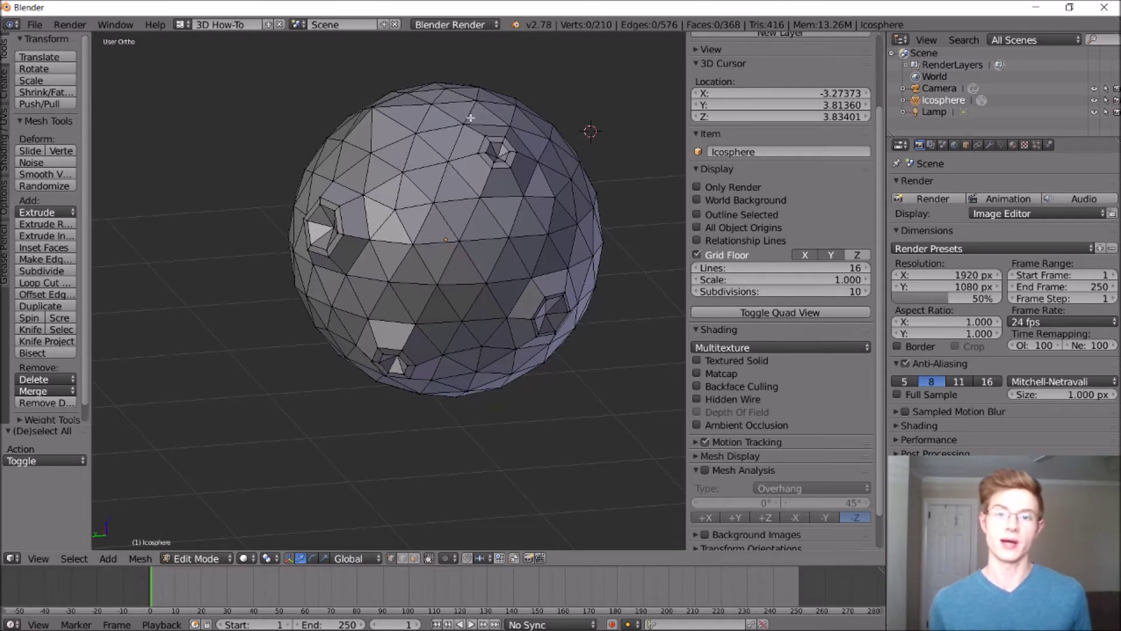
Step: Select a hexagon of six faces above the upper crater and inset it by about 0.126
middle_click_drag(511, 104, 562, 96)
scroll(510, 103, "up", 2)
right_click(525, 95)
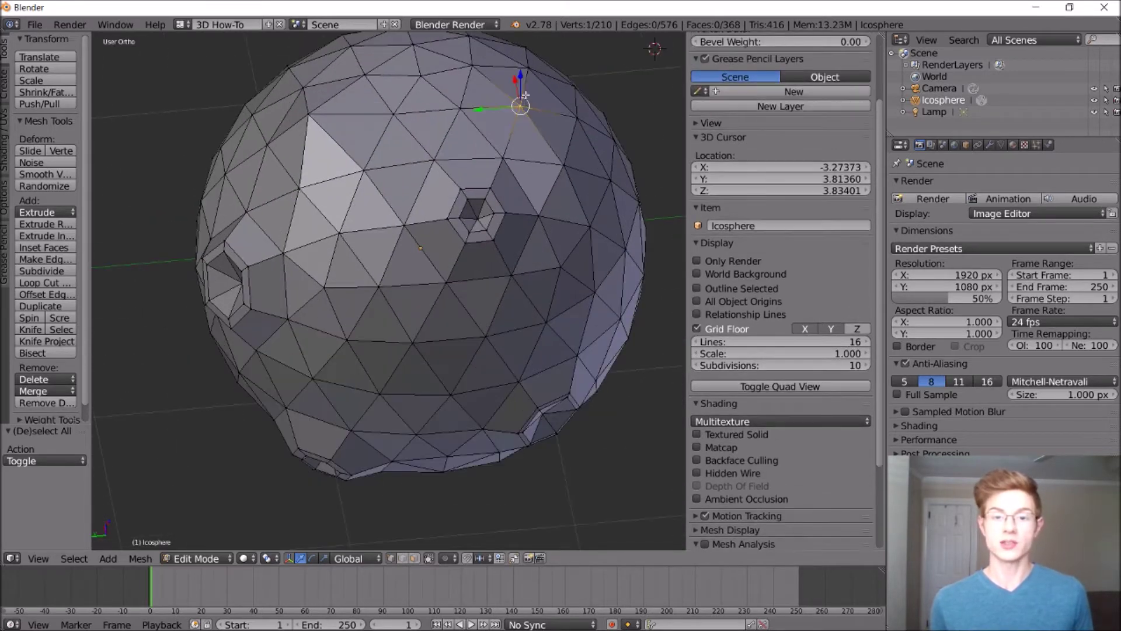
key("3")
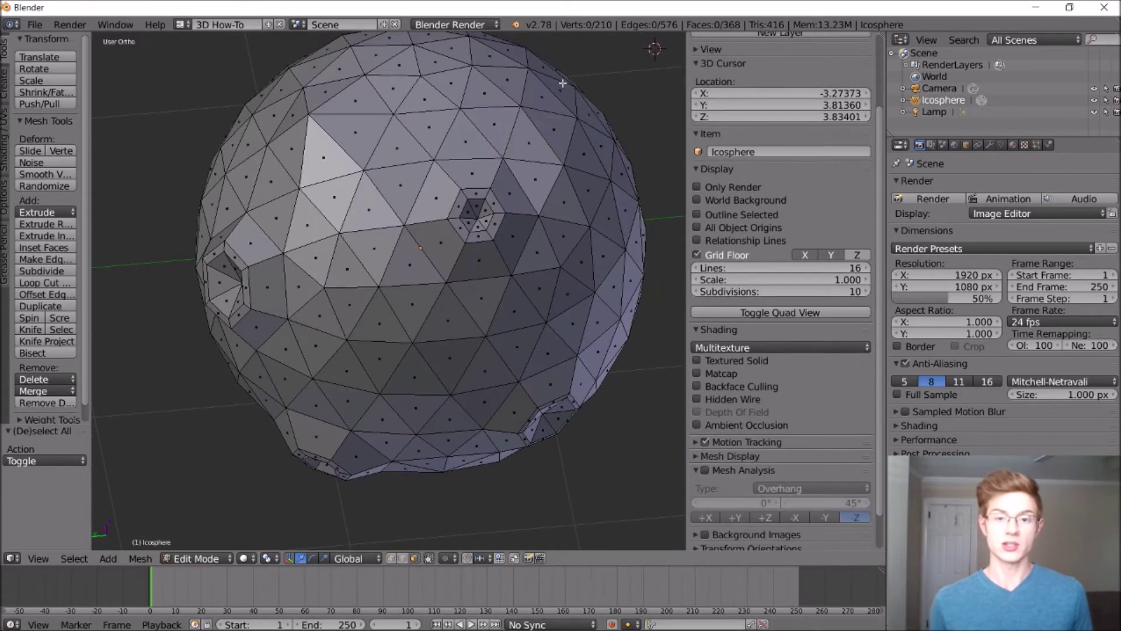
right_click(532, 142)
right_click(550, 128, "shift")
right_click(540, 100, "shift")
right_click(512, 84, "shift")
right_click(497, 101, "shift")
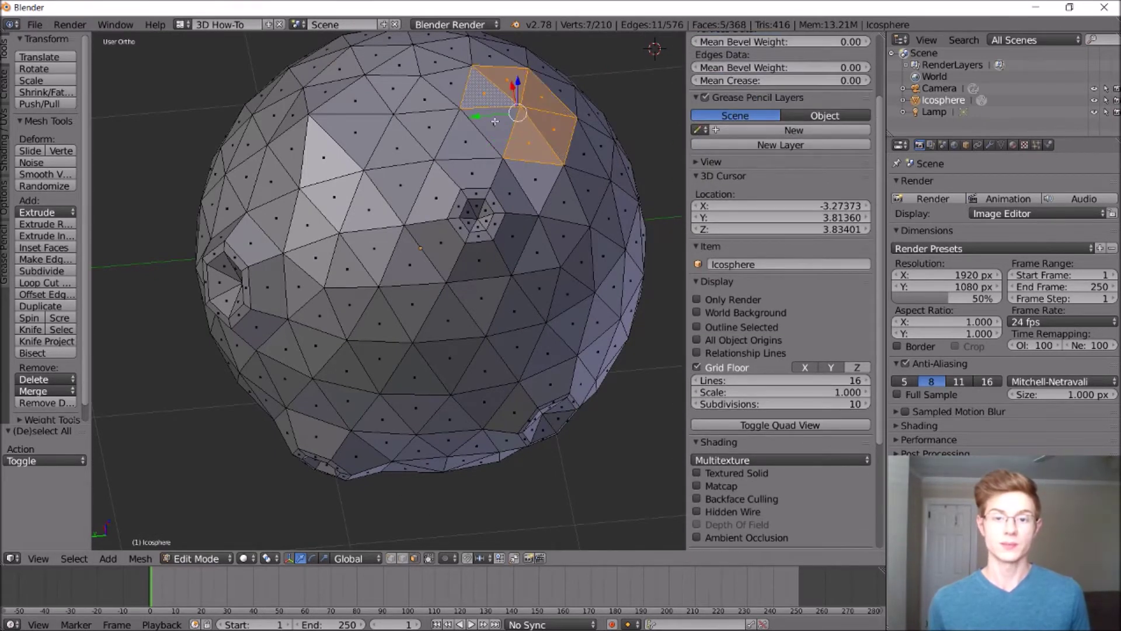
right_click(498, 130, "shift")
key("i")
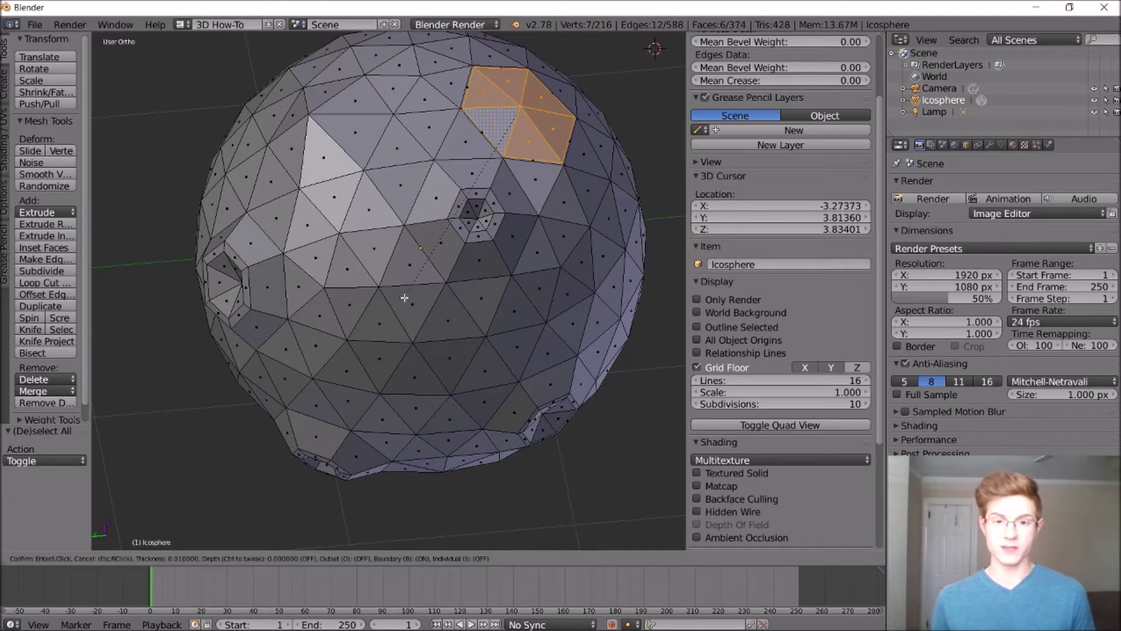
left_click(414, 271)
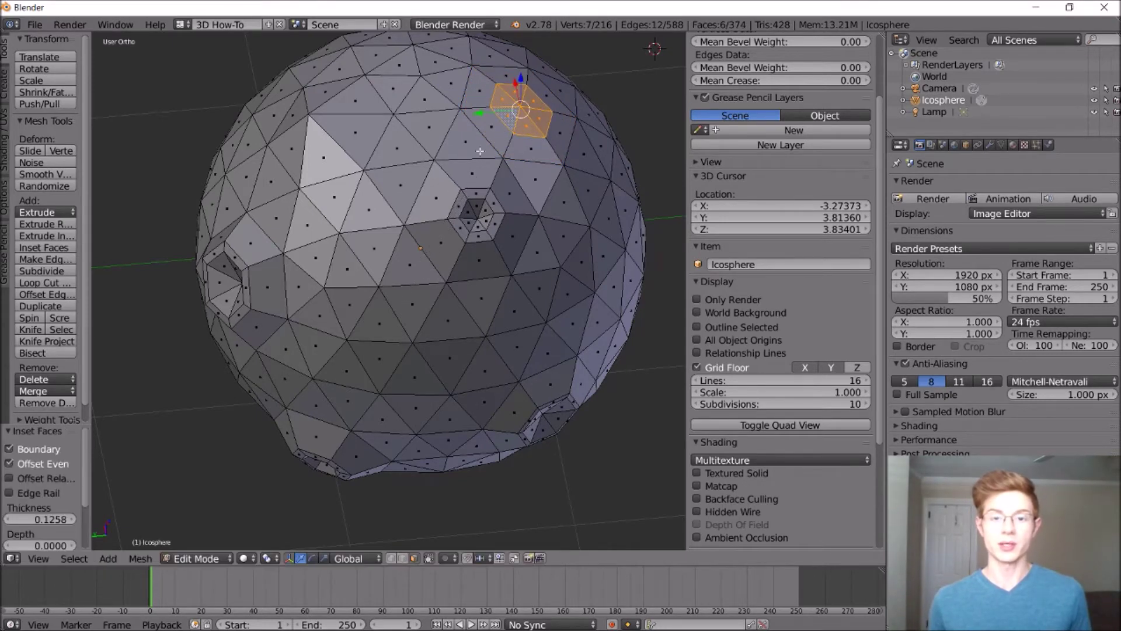
Step: Pull the inset hexagon's centre vertex outward into a spike, moving it about -0.083 along Y
scroll(517, 103, "up", 4)
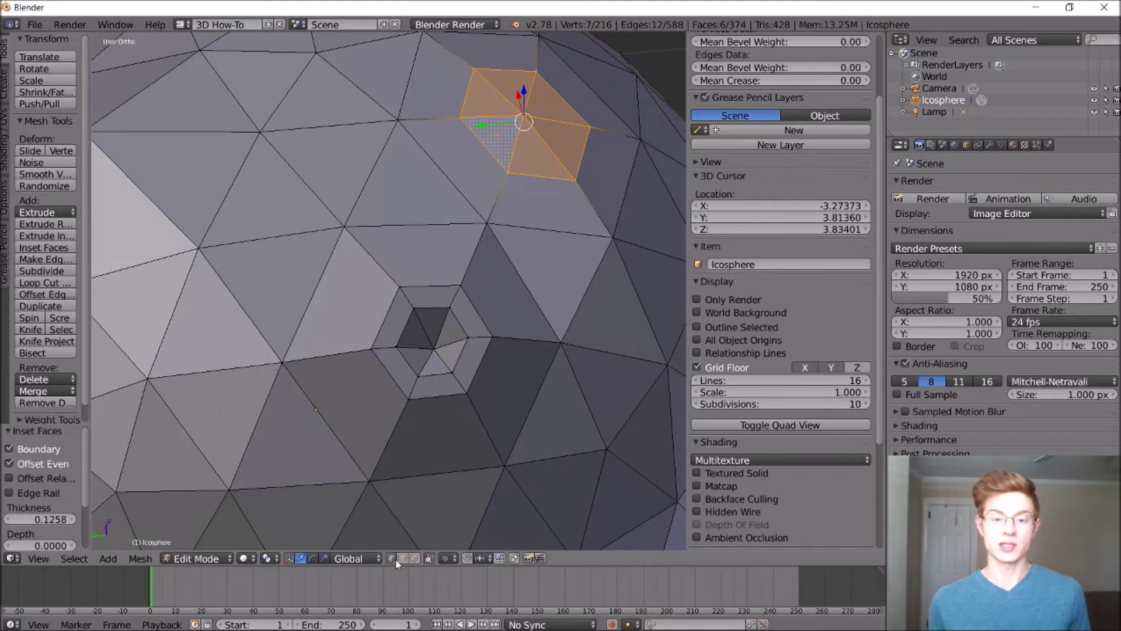
right_click(520, 122)
scroll(520, 123, "down", 6)
middle_click_drag(520, 123, 546, 111)
left_click_drag(527, 92, 509, 127)
left_click(531, 73)
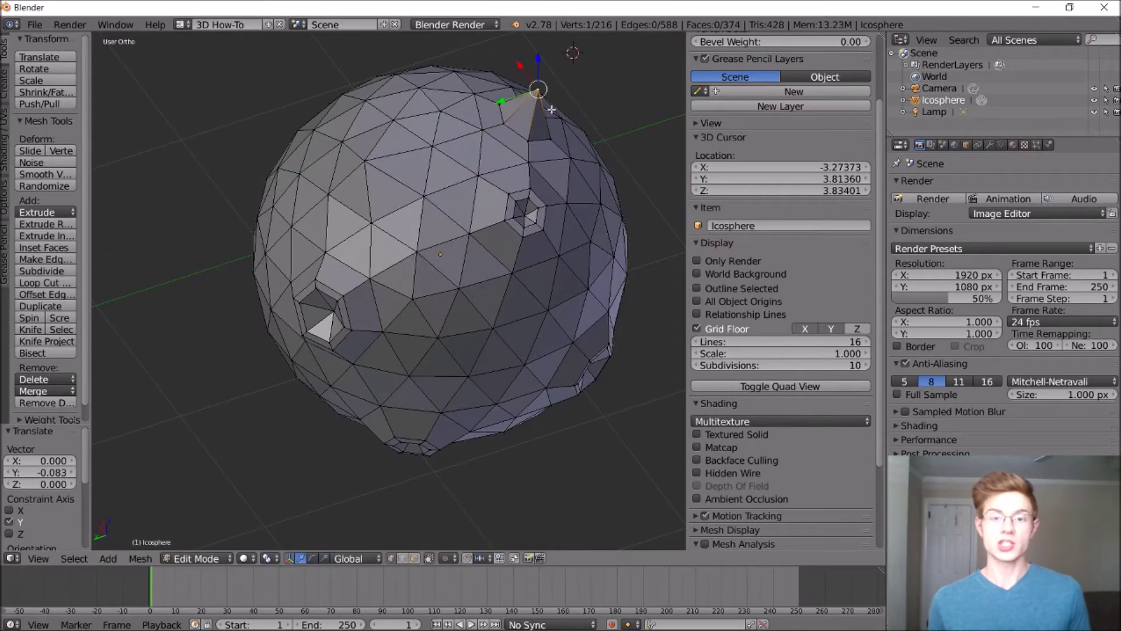
Step: Refine the first spike's shape by moving its tip along the Z and Y axes
left_click_drag(539, 66, 517, 85)
scroll(517, 85, "down", 3)
middle_click_drag(517, 85, 494, 51)
left_click_drag(542, 63, 542, 75)
left_click_drag(515, 102, 508, 103)
left_click_drag(535, 84, 536, 82)
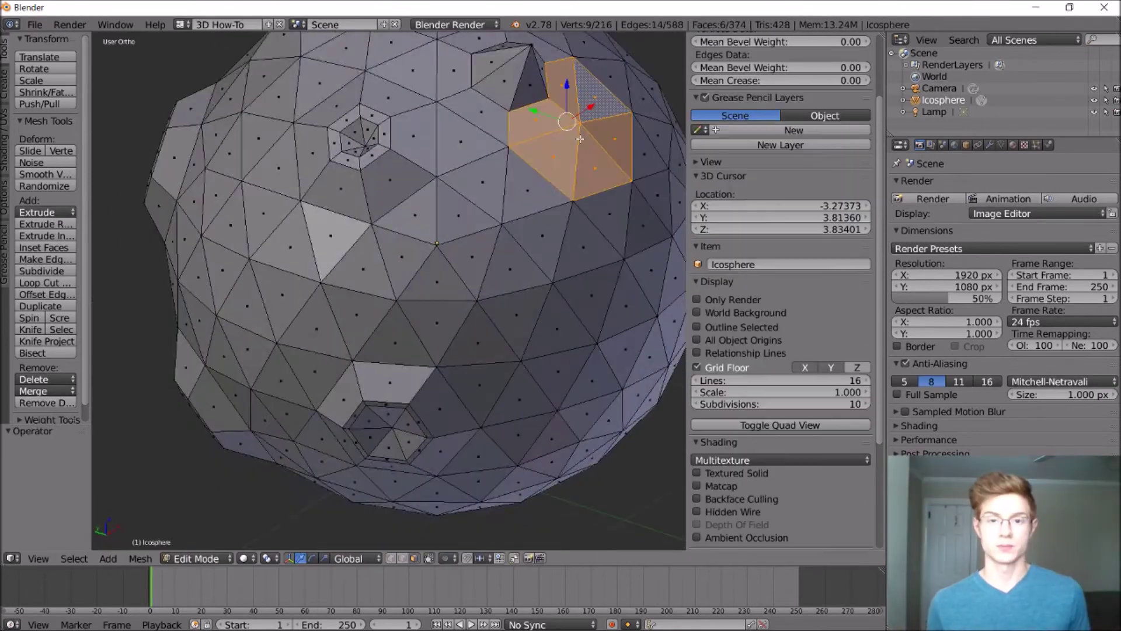
Step: Inset a second hexagon of faces beside the first spike and pull its vertices outward to form another spike
middle_click_drag(580, 138, 627, 280)
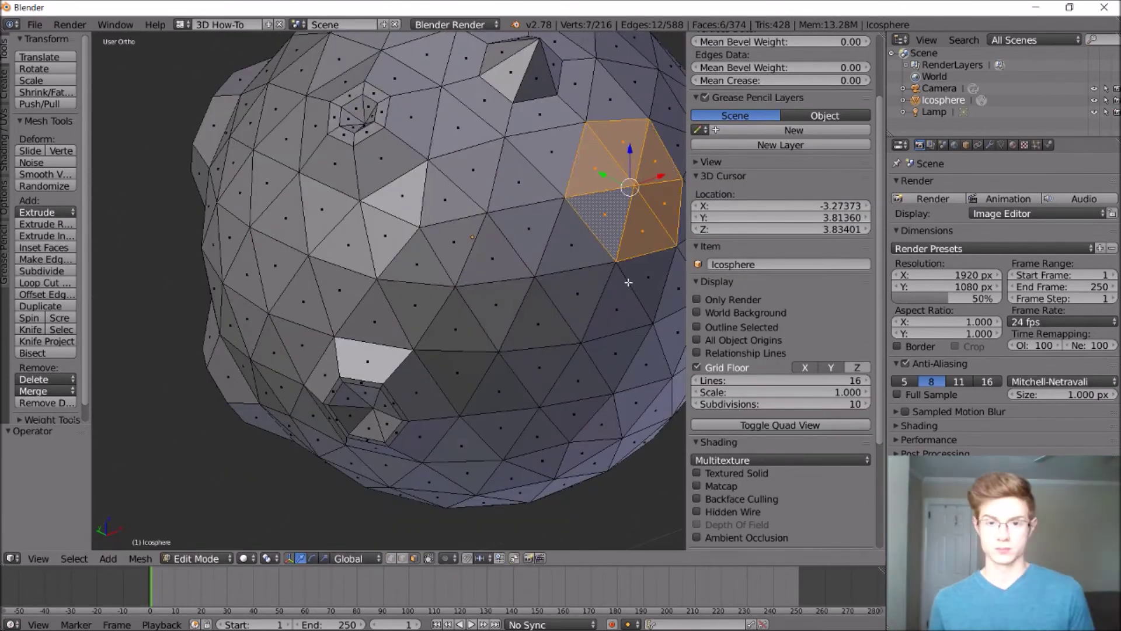
key("a")
key("i")
right_click(655, 167)
right_click(589, 120)
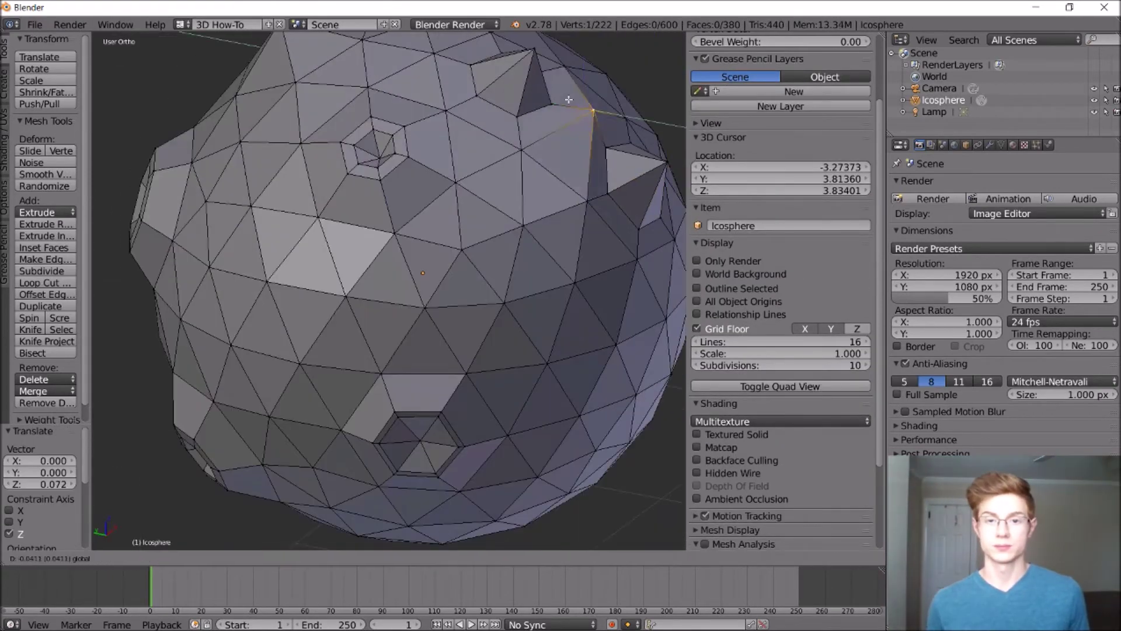
middle_click_drag(568, 101, 584, 134)
left_click_drag(595, 82, 601, 70)
Step: Inset a third hexagon of faces near the two spikes, undo the last two changes and deselect everything
key("a")
middle_click_drag(600, 70, 562, 155)
right_click(529, 158, "shift")
key("i")
scroll(529, 157, "down", 6)
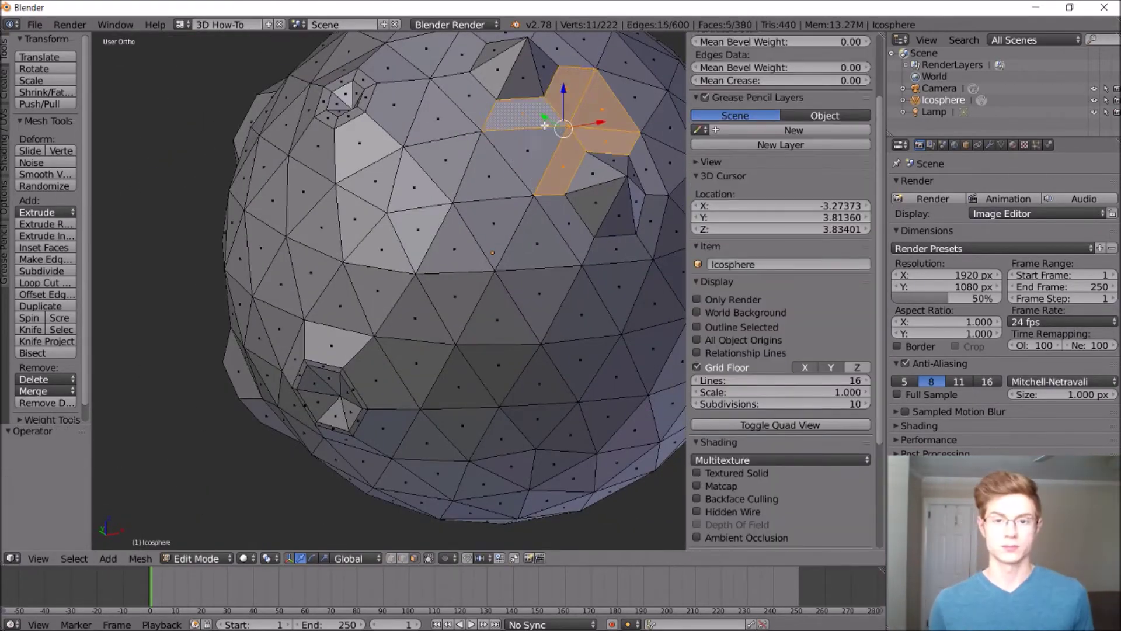
key("ctrl+z")
key("ctrl+z")
key("a")
middle_click_drag(540, 120, 646, 256)
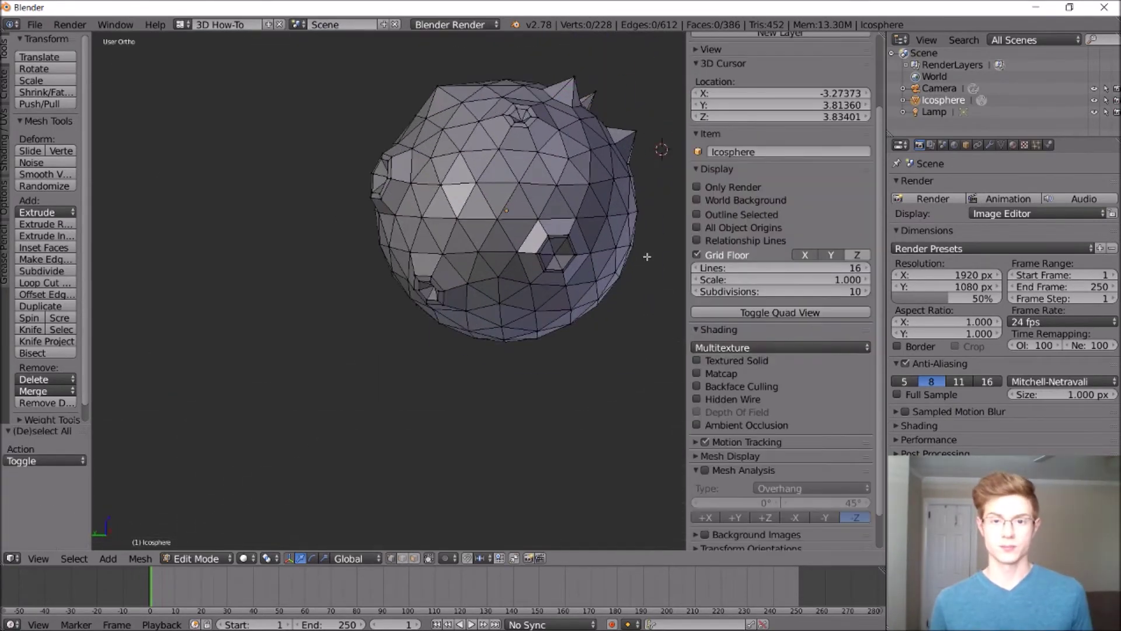
Step: Select a hexagon of faces at the very top of the sphere and inset it
scroll(646, 255, "up", 5)
left_click(414, 559)
right_click(425, 125)
right_click(401, 96, "shift")
right_click(469, 80, "shift")
key("i")
left_click(646, 74)
Step: Raise the top hexagon's centre vertex about 0.149 along Z into a spike, then deselect it
left_click(390, 558)
right_click(439, 97)
middle_click_drag(439, 117, 458, 64)
left_click_drag(438, 64, 438, 36)
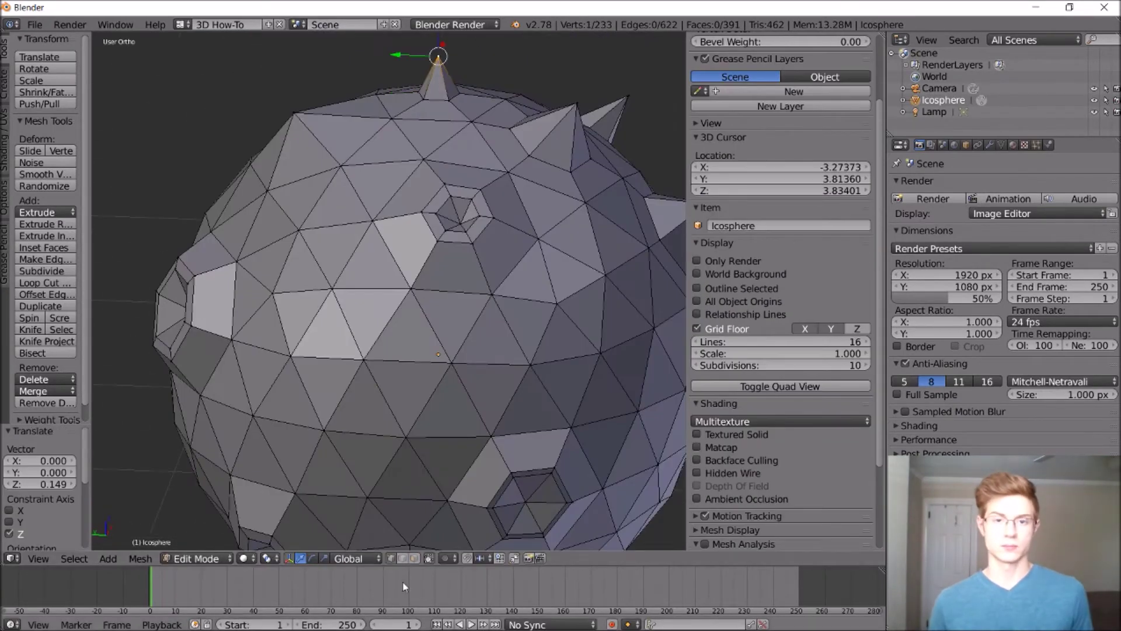
scroll(437, 150, "down", 5)
key("a")
middle_click_drag(403, 176, 379, 137)
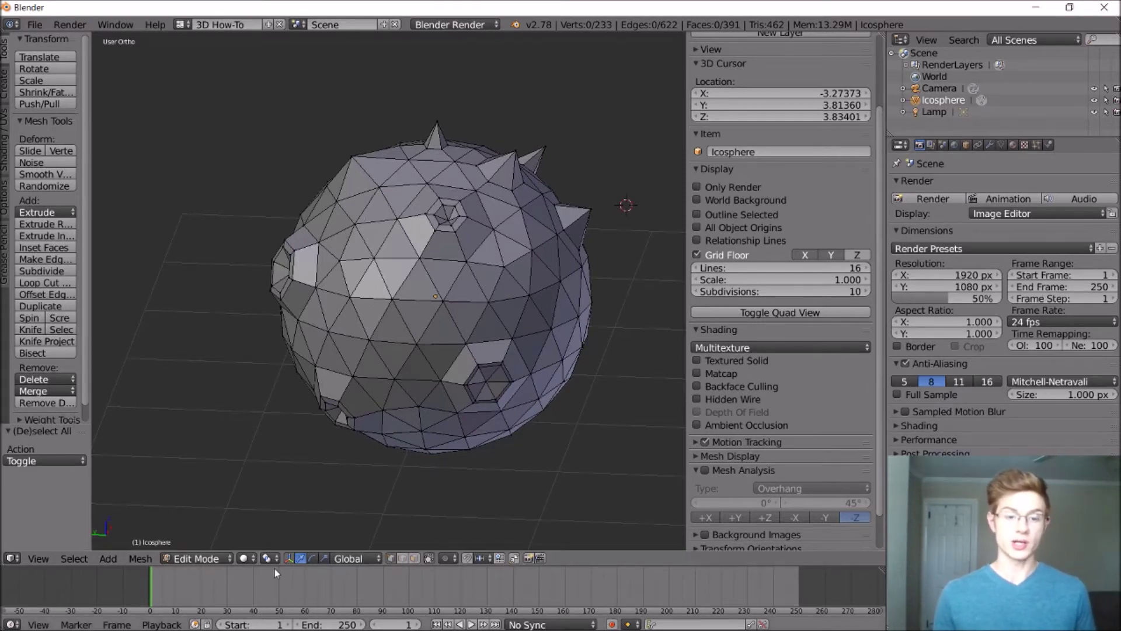
Step: Select a zigzag strip of 11 faces running down the sphere between the craters
right_click(377, 211)
right_click(371, 232, "shift")
right_click(362, 255, "shift")
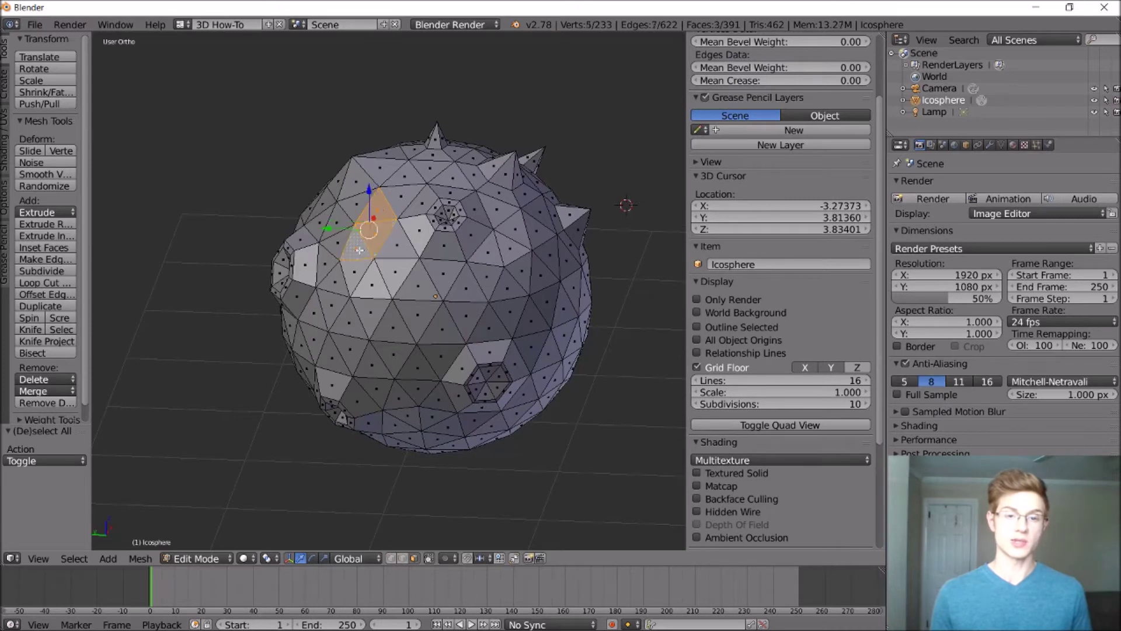
right_click(354, 276, "shift")
right_click(364, 289, "shift")
right_click(378, 310, "shift")
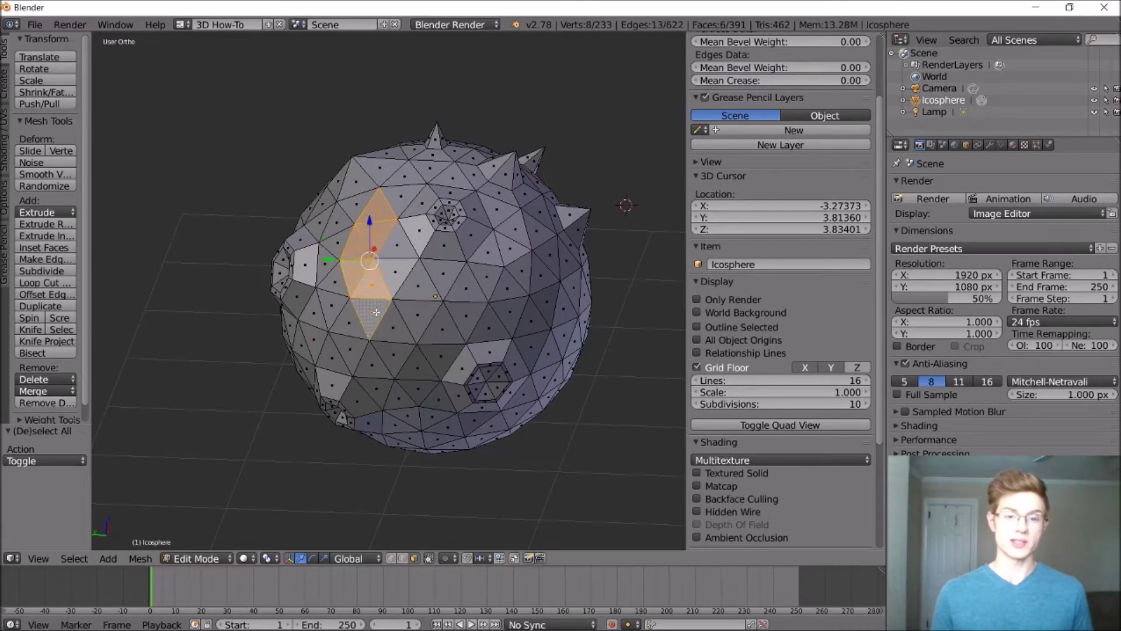
right_click(389, 325, "shift")
right_click(388, 357, "shift")
right_click(371, 368, "shift")
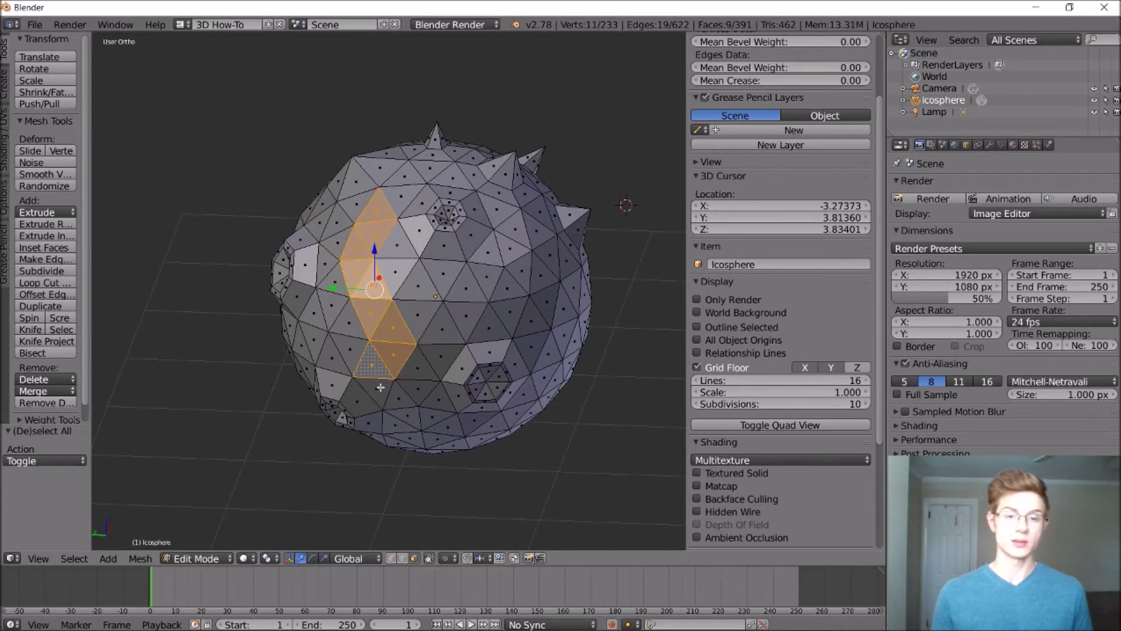
right_click(374, 394, "shift")
right_click(398, 402, "shift")
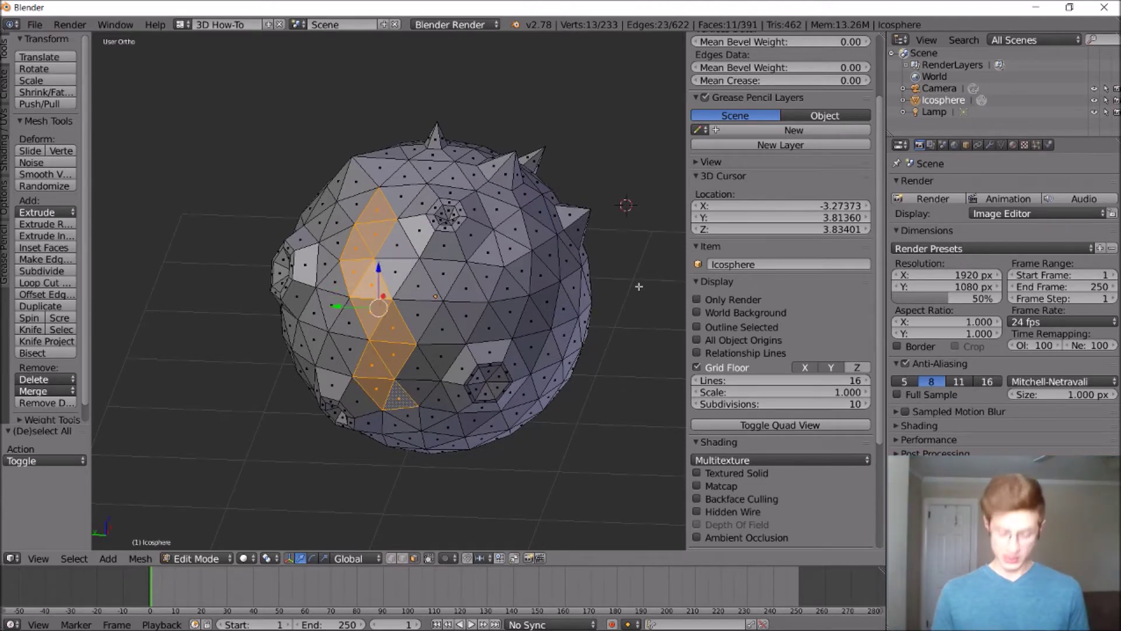
Step: Inset the zigzag strip by about 0.089 and extrude it about 0.087 inward to form a crack
key("i")
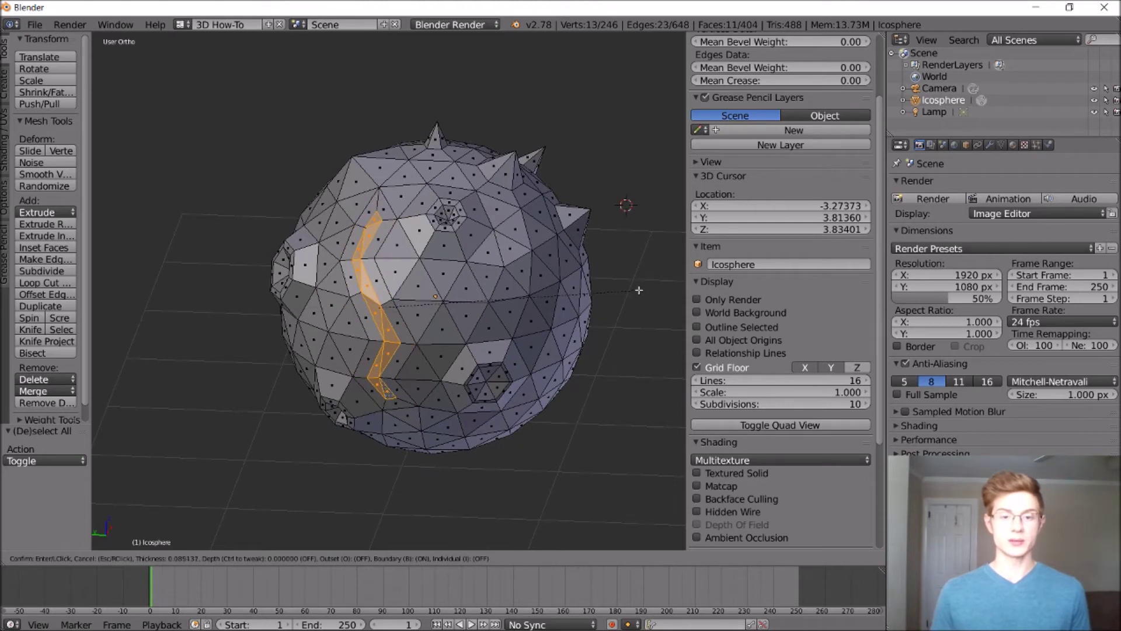
left_click(639, 291)
scroll(419, 312, "up", 2)
scroll(385, 319, "up", 3)
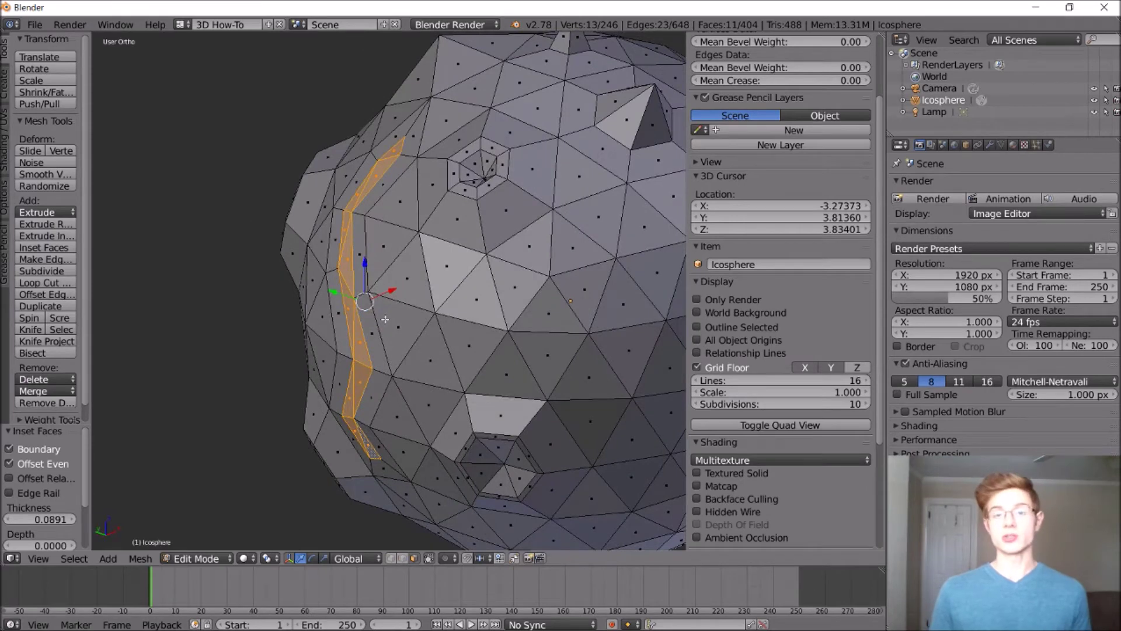
key("e")
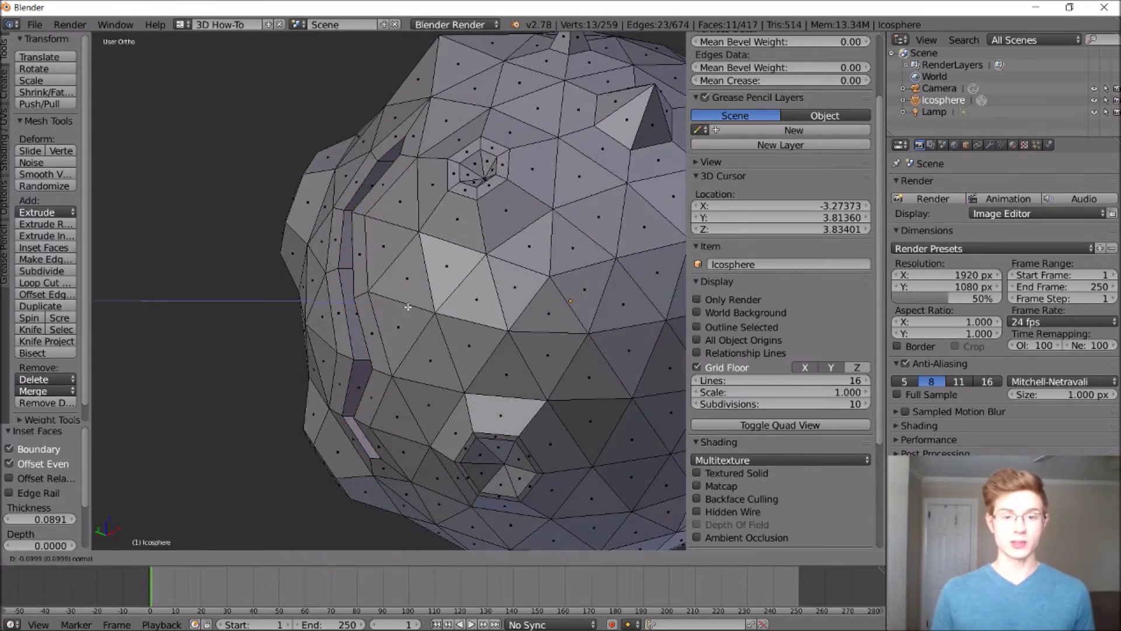
left_click(406, 308)
middle_click_drag(408, 306, 464, 302)
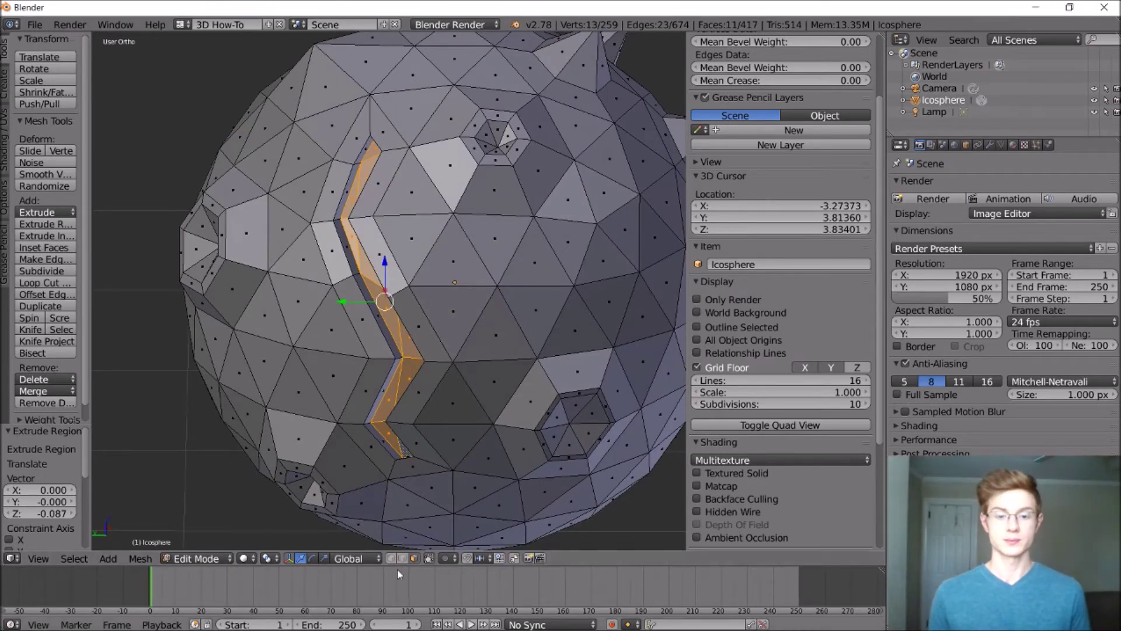
Step: Move a vertex on the middle of the crack's rim about -0.096 along X and -0.020 along Y
right_click(374, 313)
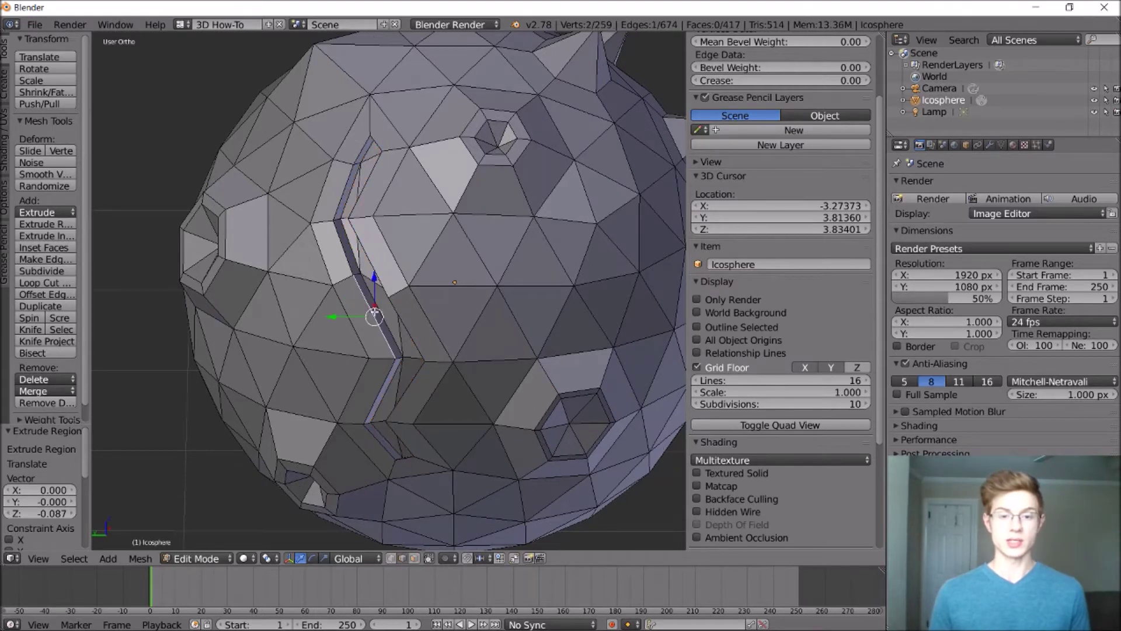
left_click(390, 562)
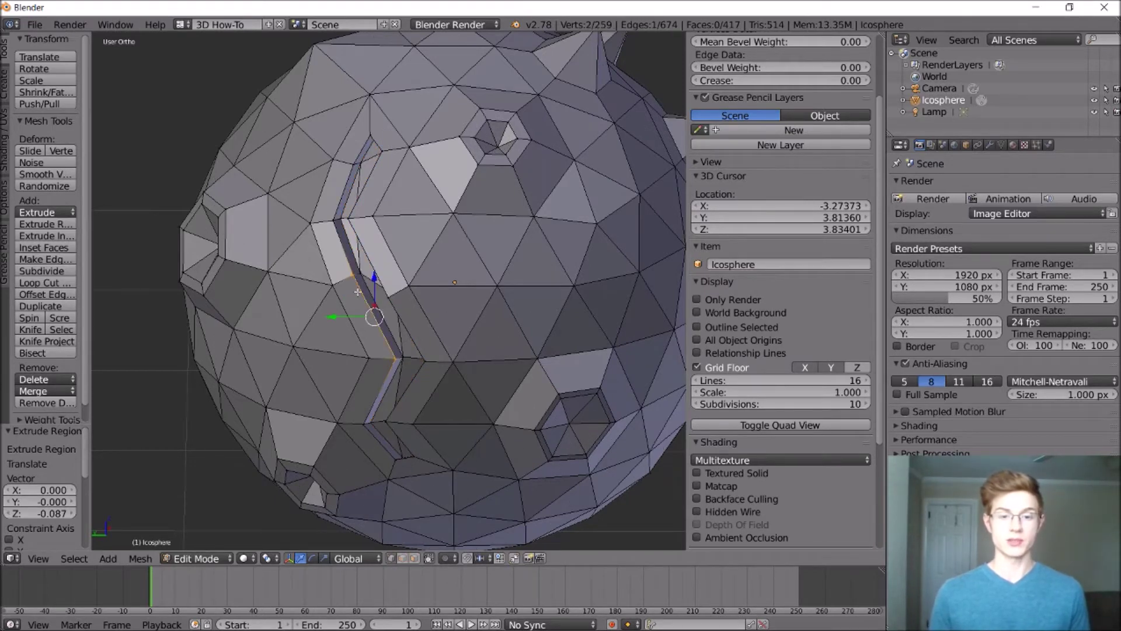
right_click(352, 277)
middle_click_drag(352, 277, 329, 276)
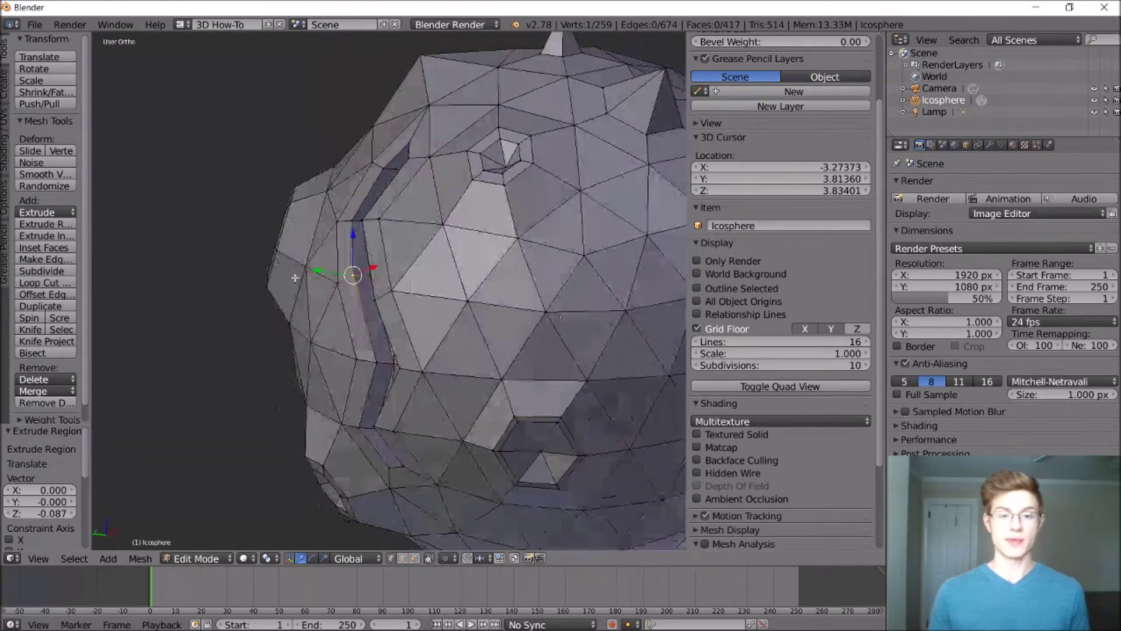
left_click_drag(364, 272, 362, 274)
left_click(357, 276)
middle_click_drag(357, 277, 341, 281)
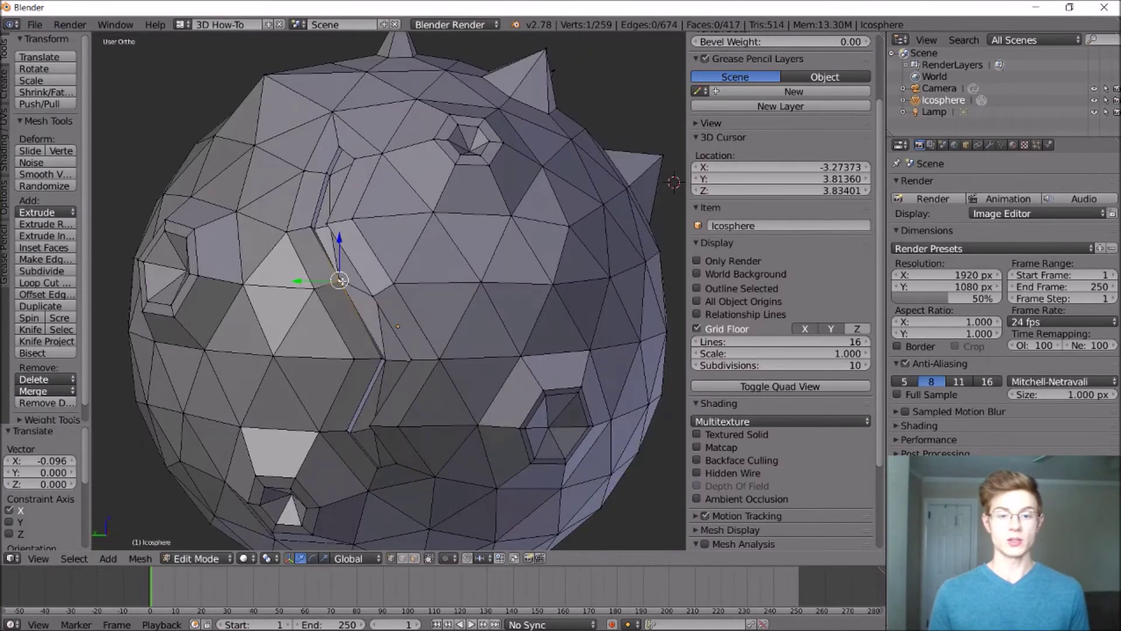
key("g")
key("y")
left_click(354, 157)
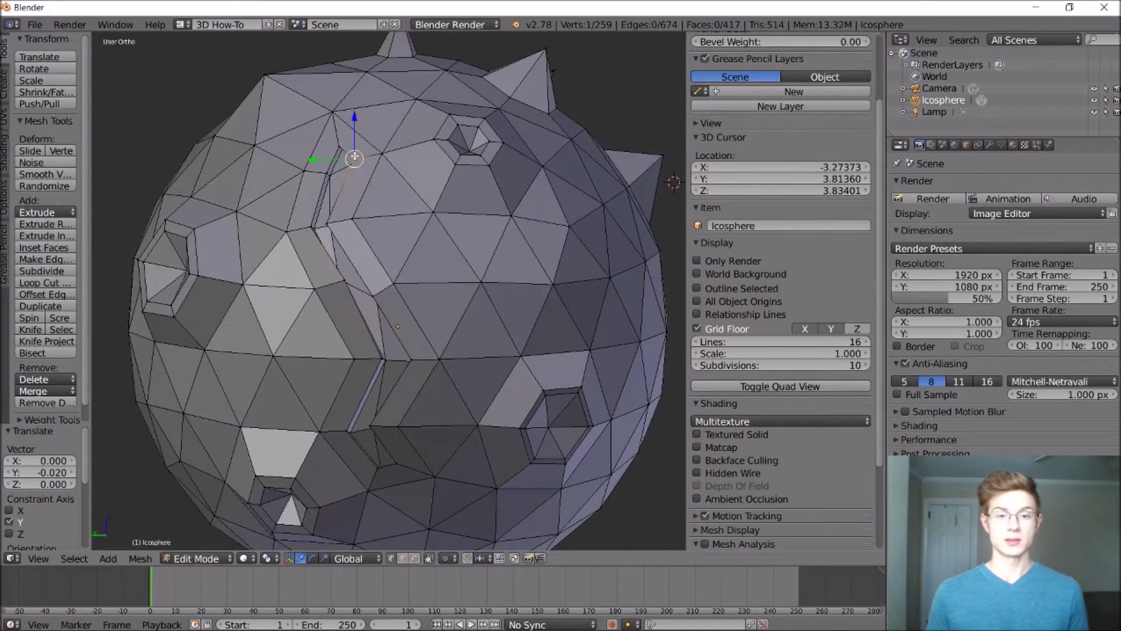
Step: Shift the vertex at the crack's upper end along X
middle_click_drag(341, 150, 363, 132)
key("g")
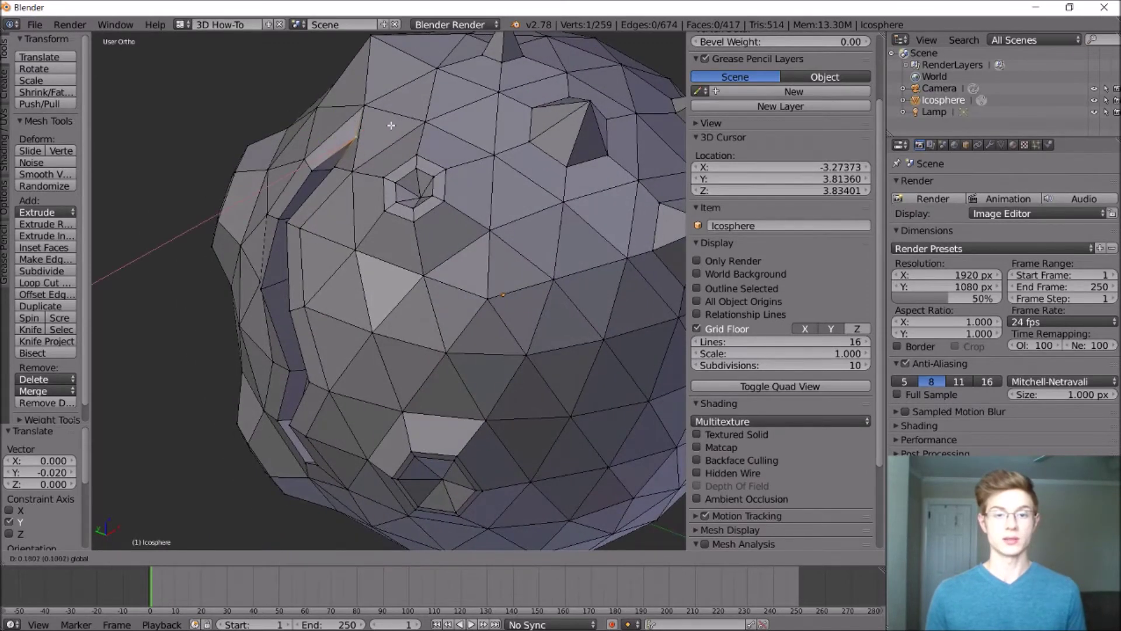
left_click(392, 124)
middle_click_drag(393, 124, 401, 82)
Step: Reshape the crack's lower end, moving a rim vertex about 0.023 along X, -0.003 along Y and 0.040 along Z
right_click(399, 399)
middle_click_drag(403, 397, 521, 470)
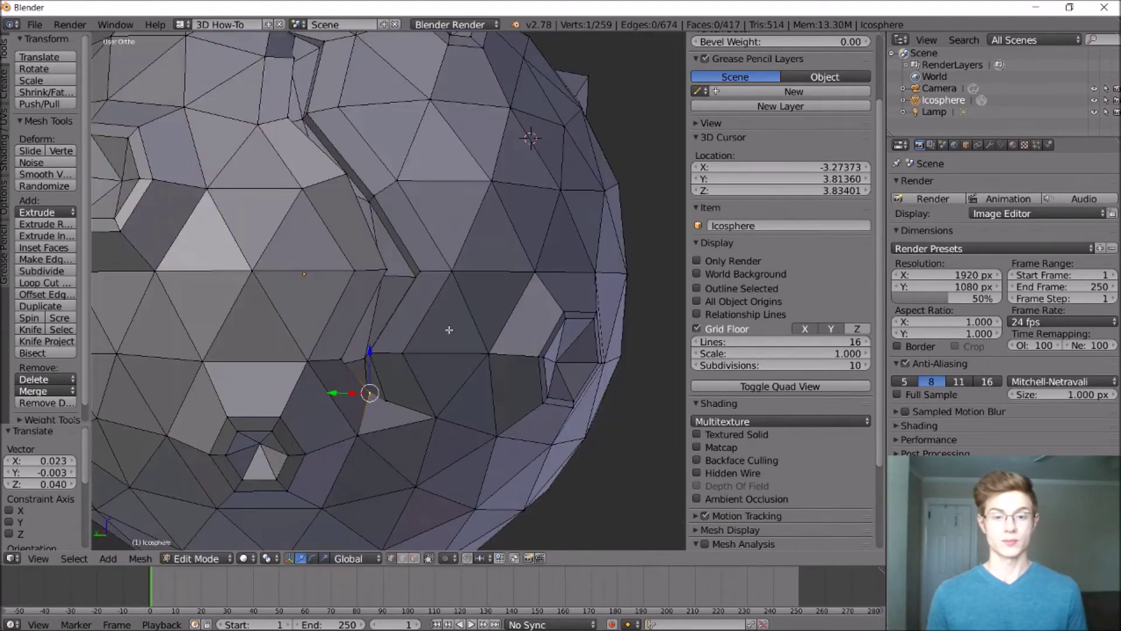
middle_click_drag(449, 330, 303, 222)
scroll(376, 300, "down", 4)
scroll(376, 300, "up", 4)
scroll(327, 257, "down", 4)
left_click_drag(306, 175, 305, 187)
middle_click_drag(306, 187, 292, 157)
left_click_drag(241, 153, 251, 154)
middle_click_drag(251, 154, 316, 234)
Step: Adjust the crack's upper rim, moving one vertex about 0.037 along Z and another about -0.019 along Y
right_click(345, 124)
scroll(345, 175, "down", 4)
middle_click_drag(344, 175, 409, 240)
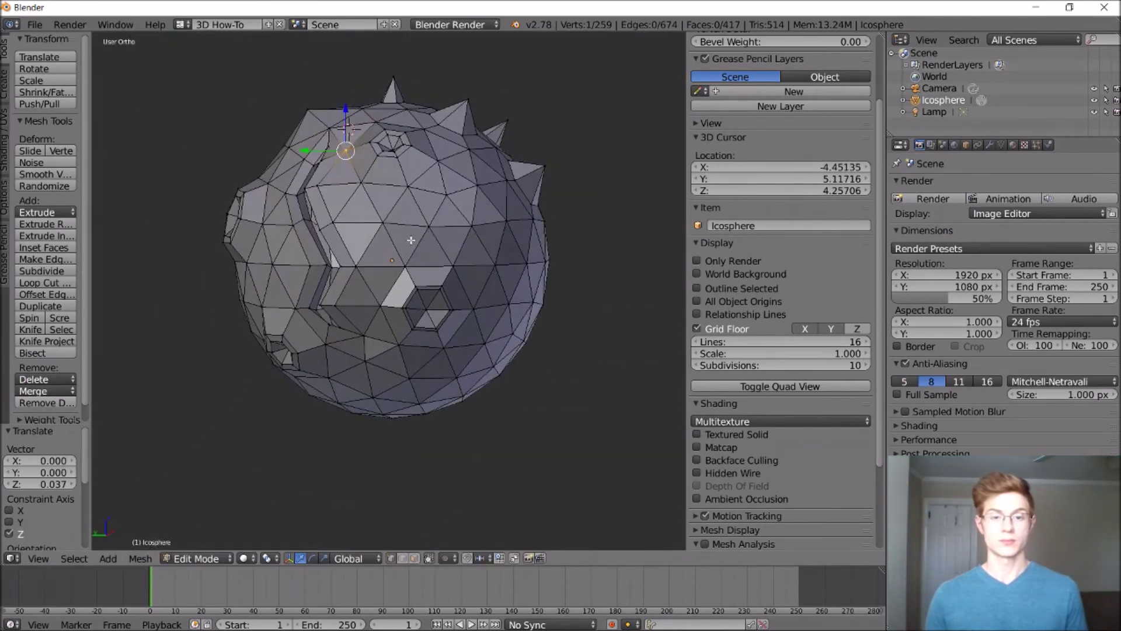
right_click(313, 228)
left_click_drag(312, 194, 312, 191)
left_click_drag(292, 229, 296, 230)
Step: Select a second strip of faces below the spikes, inset it and extrude it inward as another crack
left_click(414, 558)
middle_click_drag(409, 292, 467, 281)
right_click(528, 243)
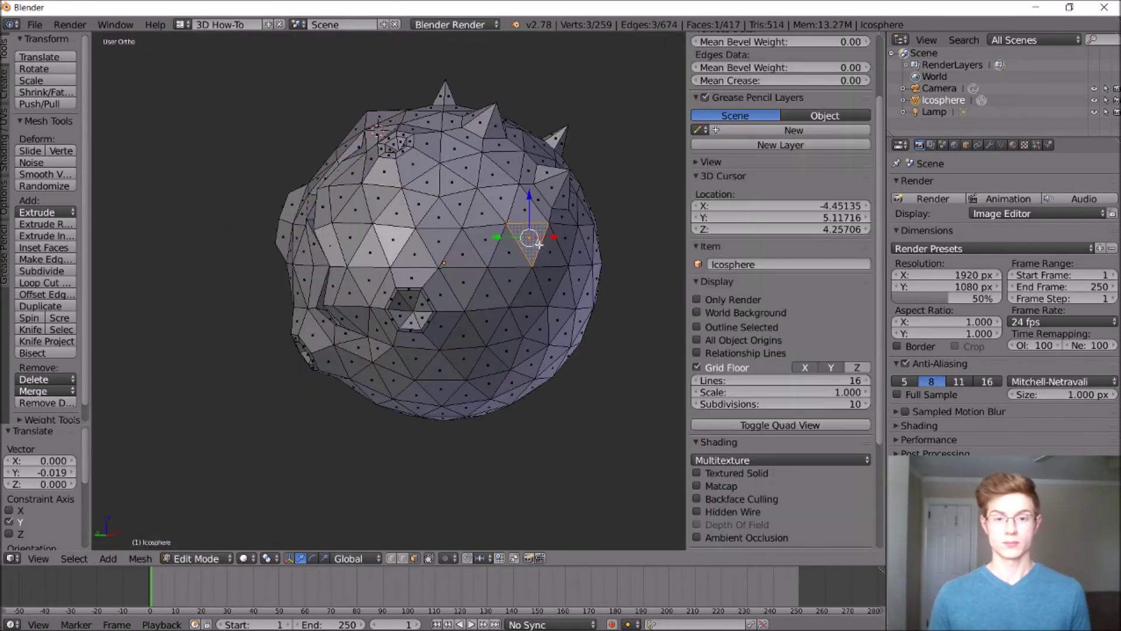
right_click(540, 297, "shift")
middle_click_drag(540, 298, 561, 280)
key("i")
left_click(656, 241)
scroll(502, 243, "up", 4)
key("e")
Step: Shape the second crack's rim by moving individual vertices, one about -0.041 and another about 0.033 along Y
left_click(391, 558)
right_click(538, 161)
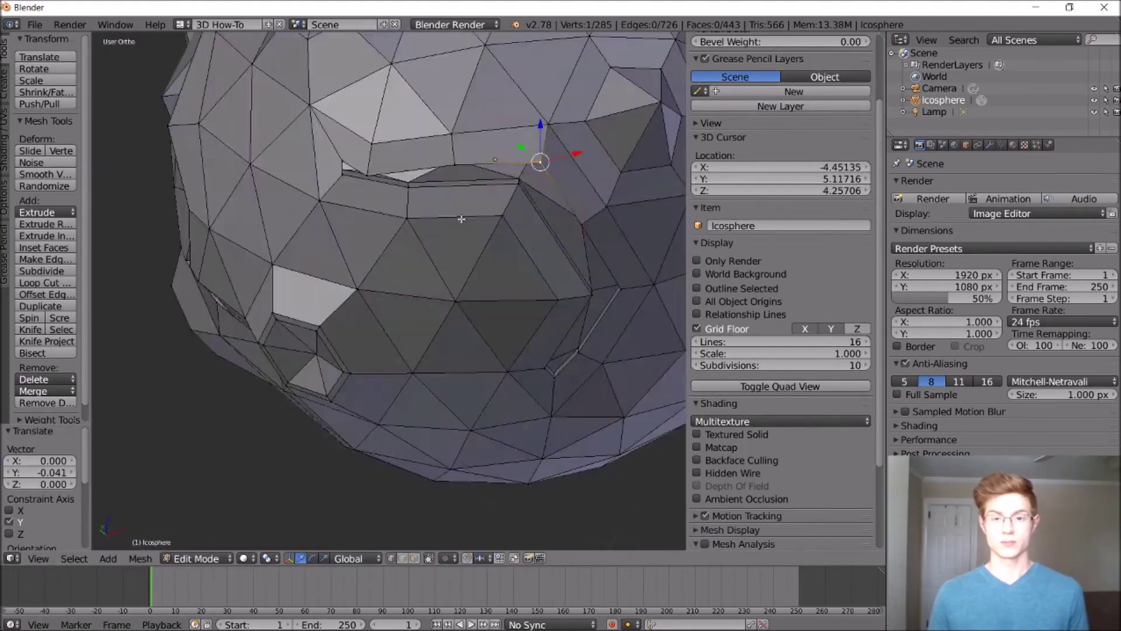
middle_click_drag(461, 218, 526, 280)
right_click(550, 303)
left_click_drag(588, 300, 580, 300)
middle_click_drag(580, 300, 374, 233)
left_click_drag(321, 221, 315, 220)
middle_click_drag(315, 220, 397, 201)
left_click_drag(400, 202, 400, 198)
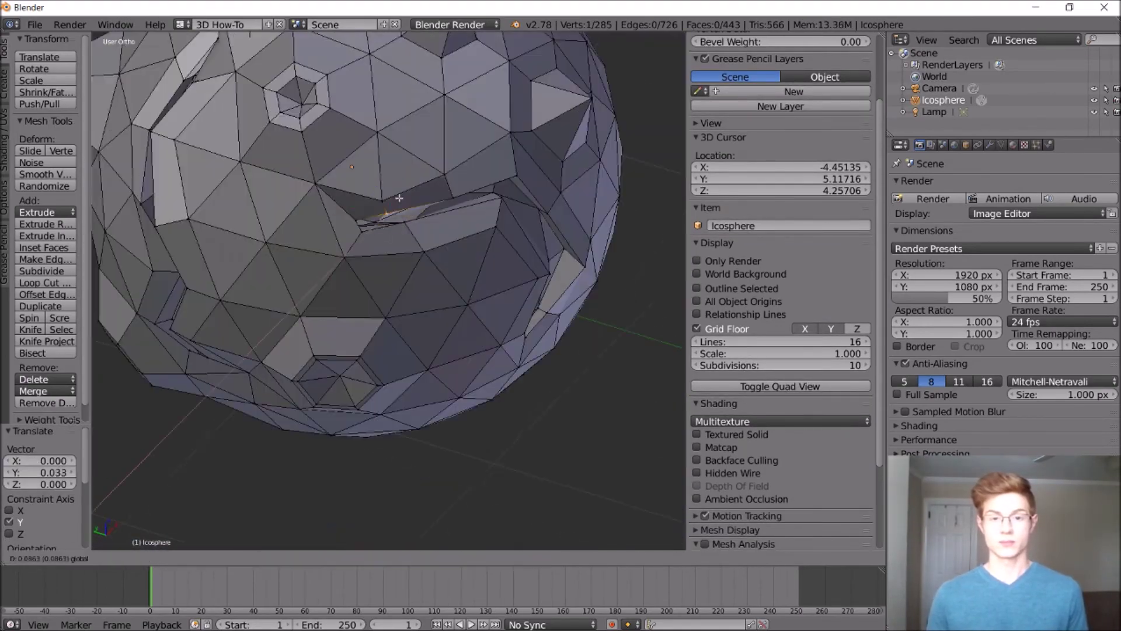
Step: Select a loop of faces on the sphere and scale it
scroll(402, 234, "down", 8)
left_click(414, 558)
scroll(437, 281, "up", 7)
middle_click_drag(403, 233, 327, 245)
right_click(437, 280, "alt")
key("s")
Step: Select a single vertex near the side crater and move it to adjust the surface
left_click(391, 558)
right_click(200, 218)
left_click_drag(204, 218, 230, 218)
scroll(230, 218, "down", 3)
middle_click_drag(230, 218, 166, 177)
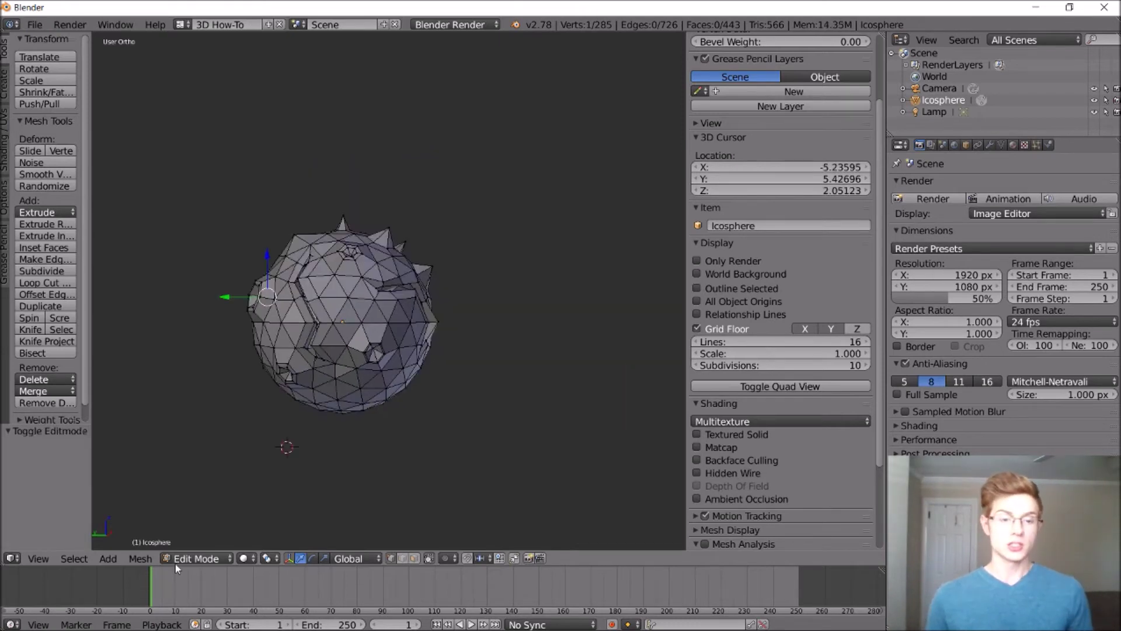
Step: Return to Object Mode and add a second ico sphere with 2 subdivisions
left_click(175, 558)
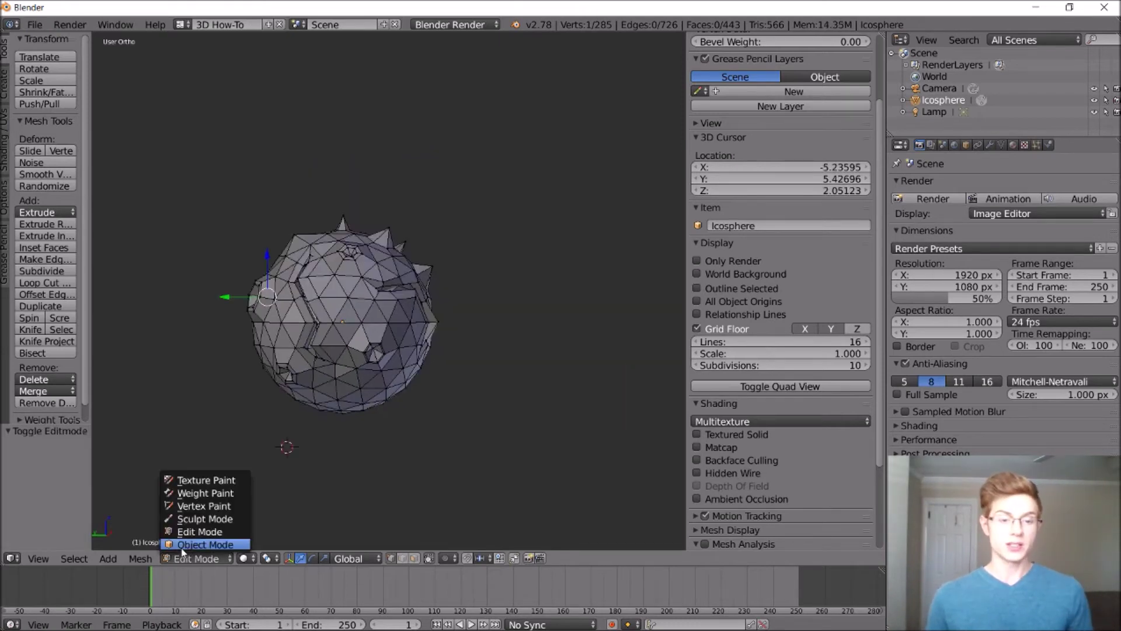
left_click(187, 549)
left_click(109, 558)
mouse_move(146, 544)
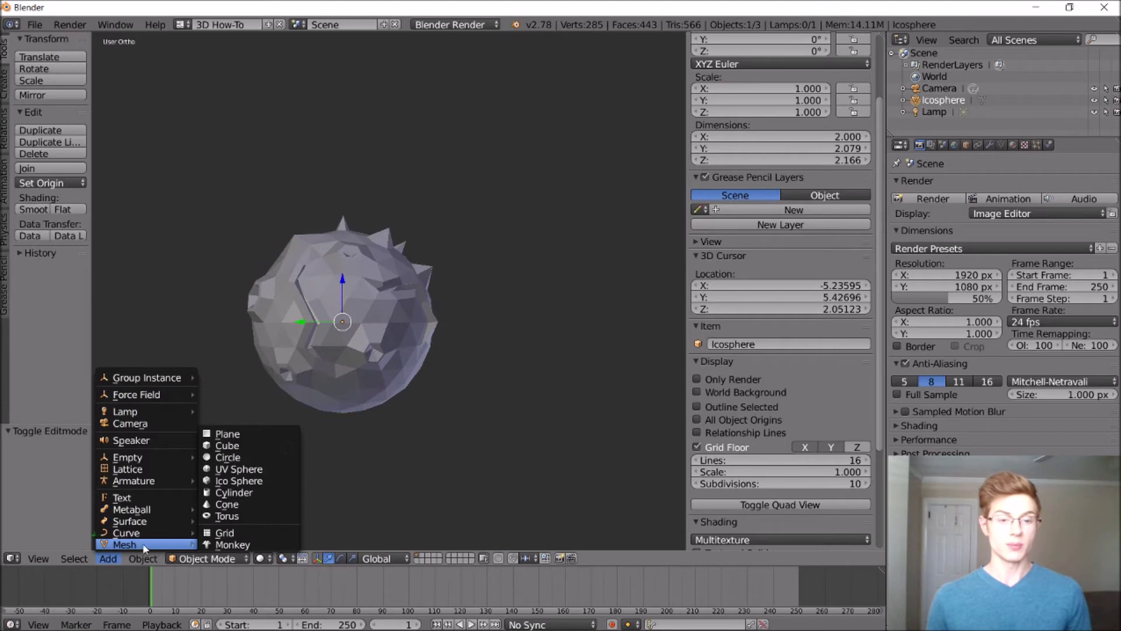
left_click(249, 481)
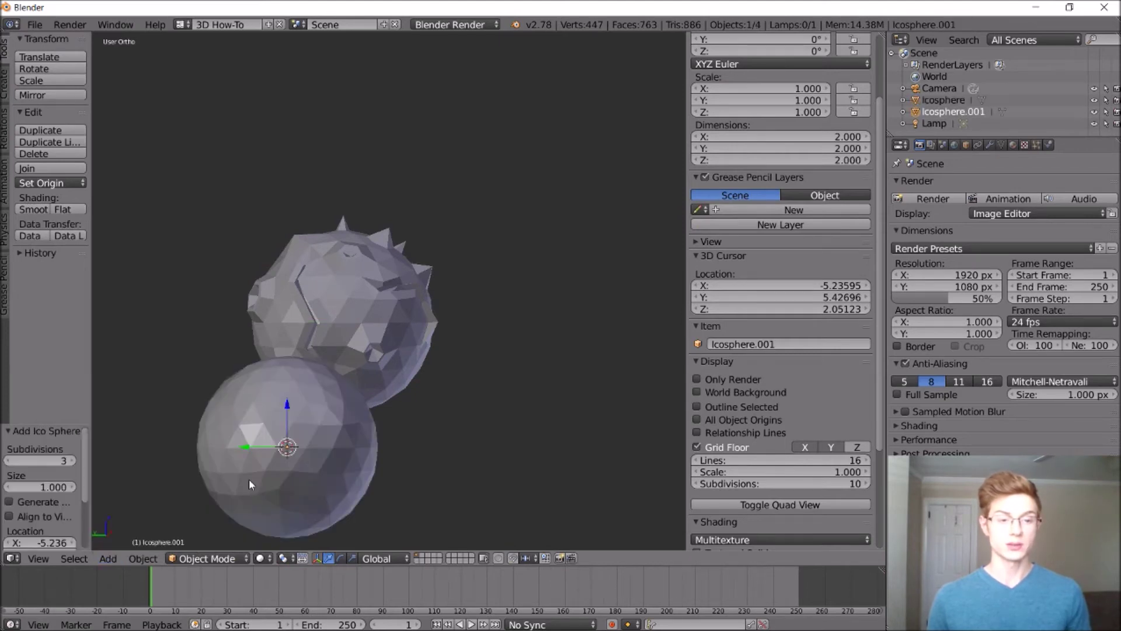
left_click(10, 460)
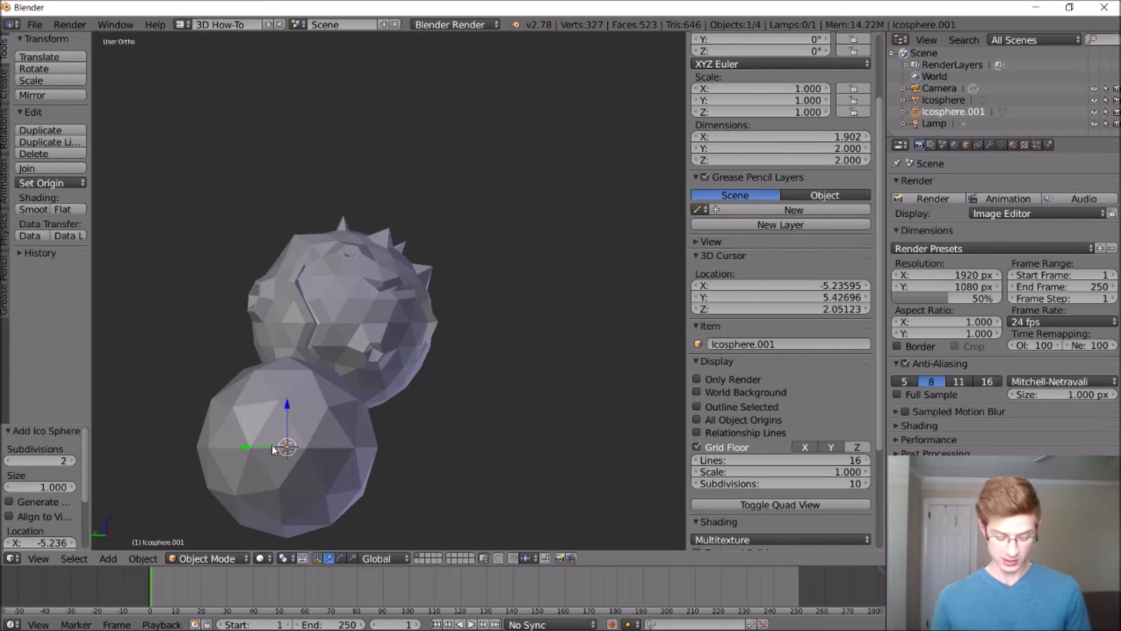
Step: Scale the new sphere to about 0.208, place it beyond the planet's spiked side as a small moon, and deselect it
key("s")
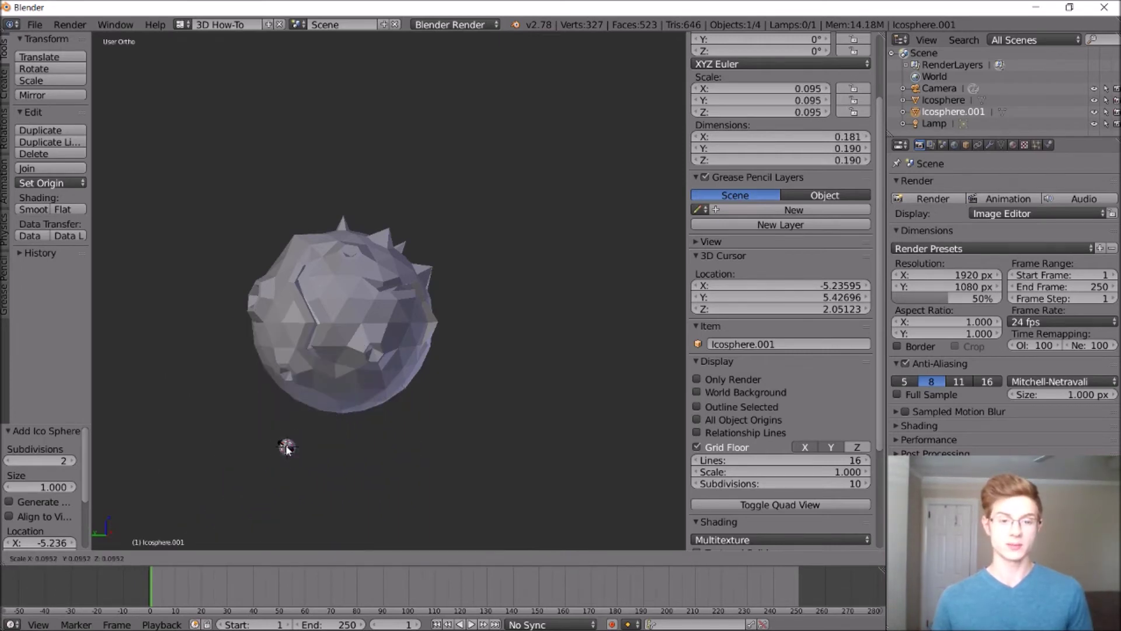
left_click(273, 451)
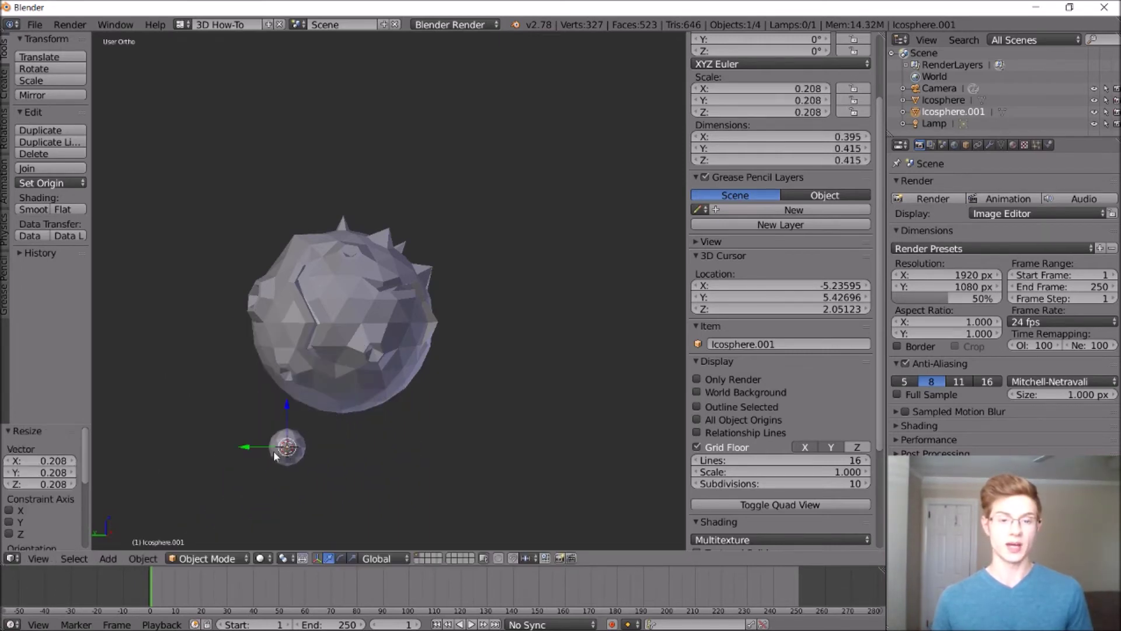
left_click_drag(257, 446, 454, 216)
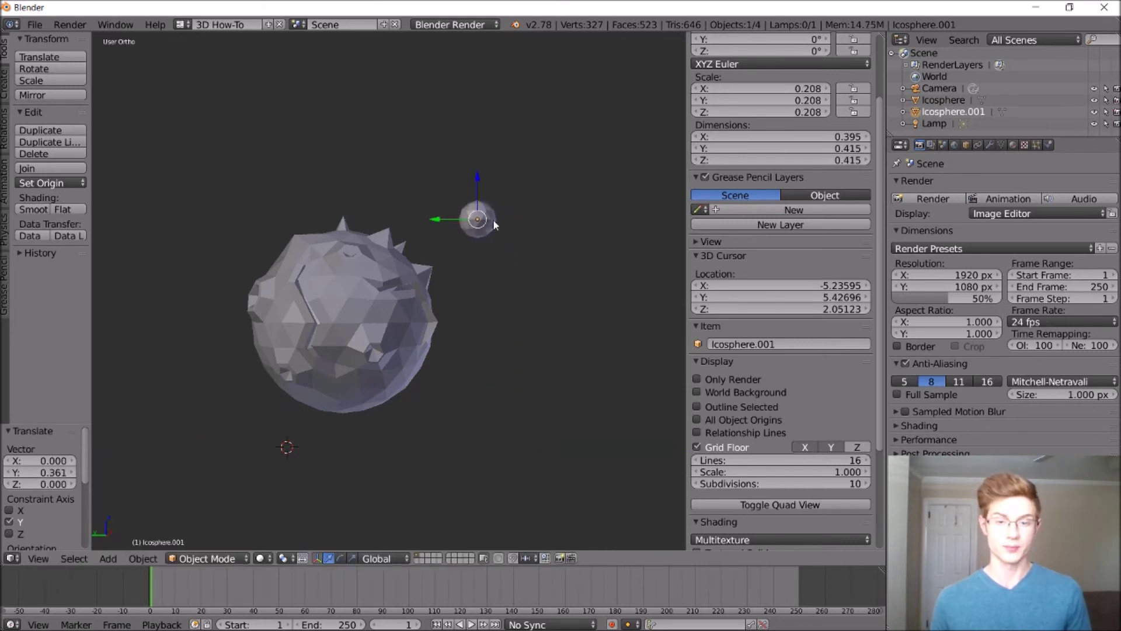
scroll(493, 224, "up", 3)
key("a")
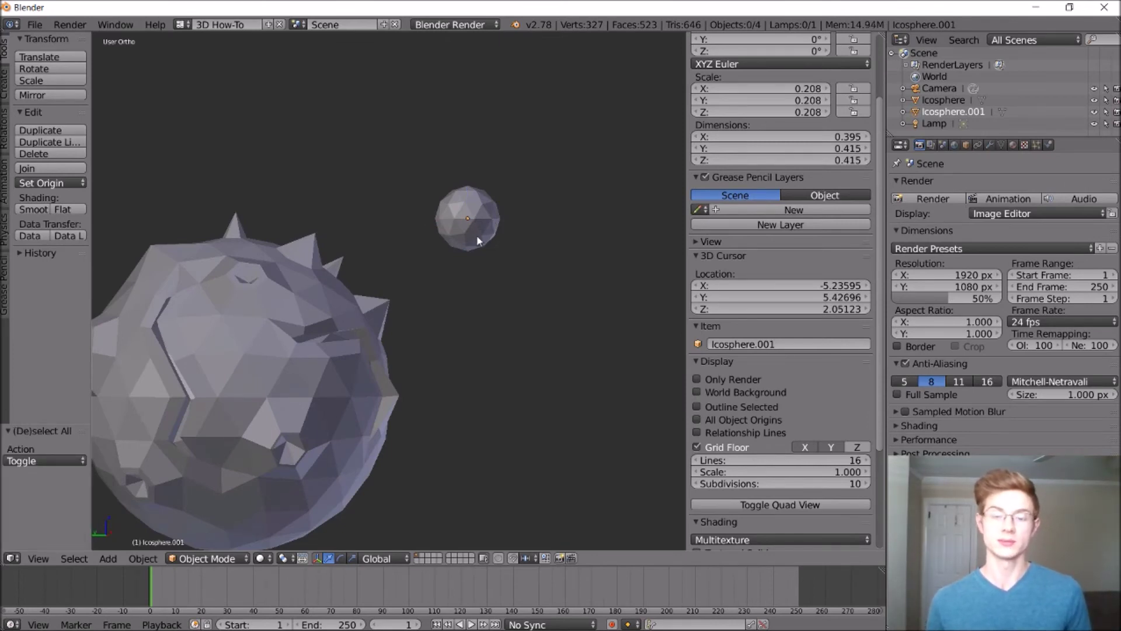
Step: Edit the moon's mesh and inset hexagonal groups of faces for craters, the latest inset with a thickness of about 0.0509
scroll(478, 222, "up", 6)
key("Tab")
right_click(431, 186)
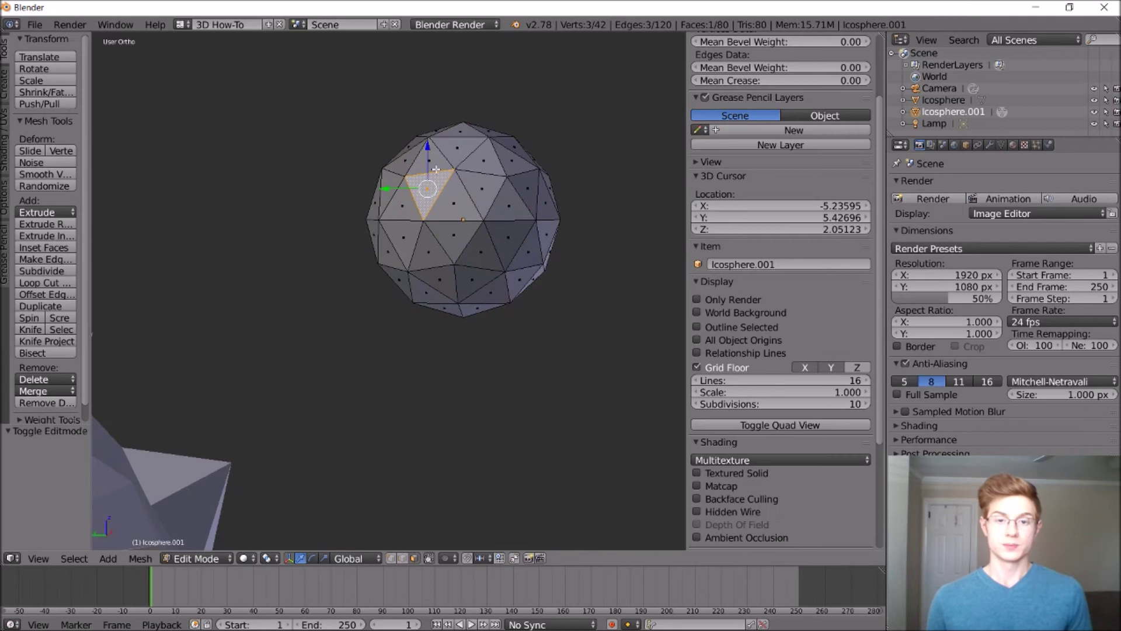
key("i")
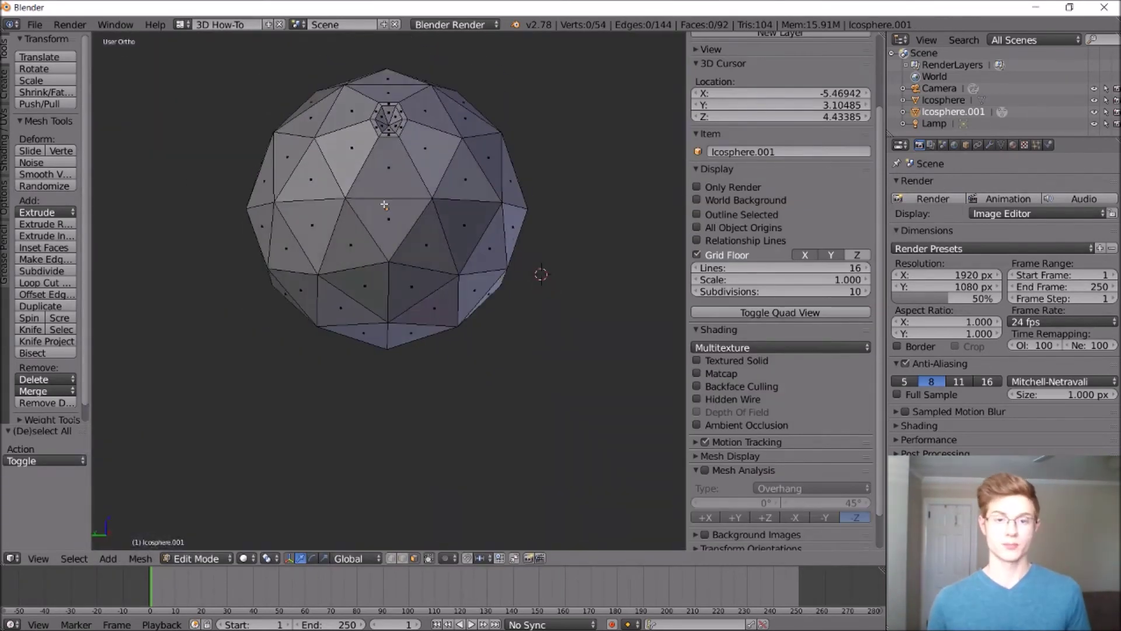
left_click(595, 405)
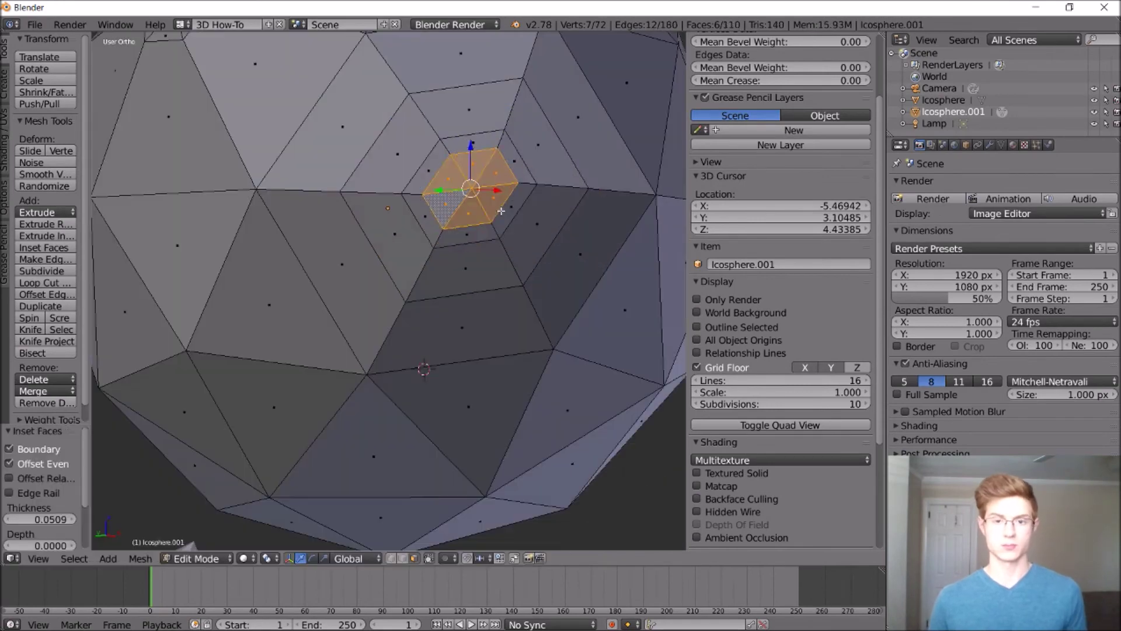